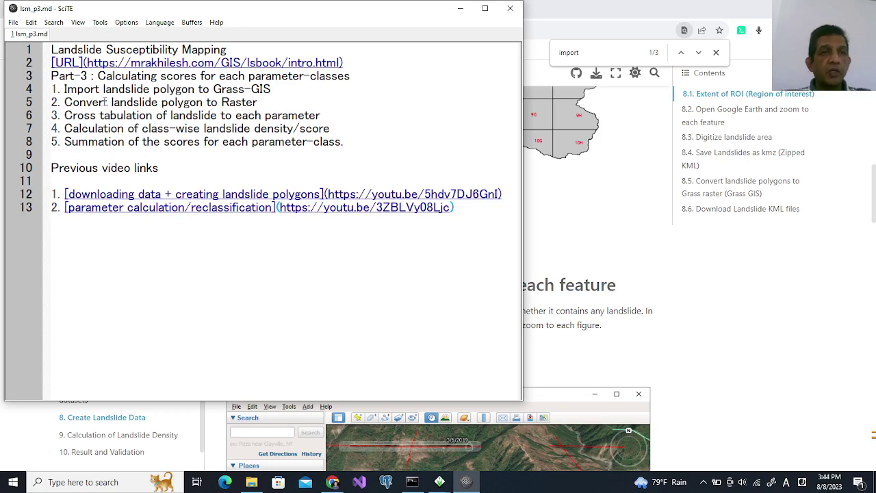
# Bring the LSM book page forward in Chrome and scroll to section 8.5 on landslide rasterization.
pyautogui.moveTo(87, 75); pyautogui.dragTo(51, 76)
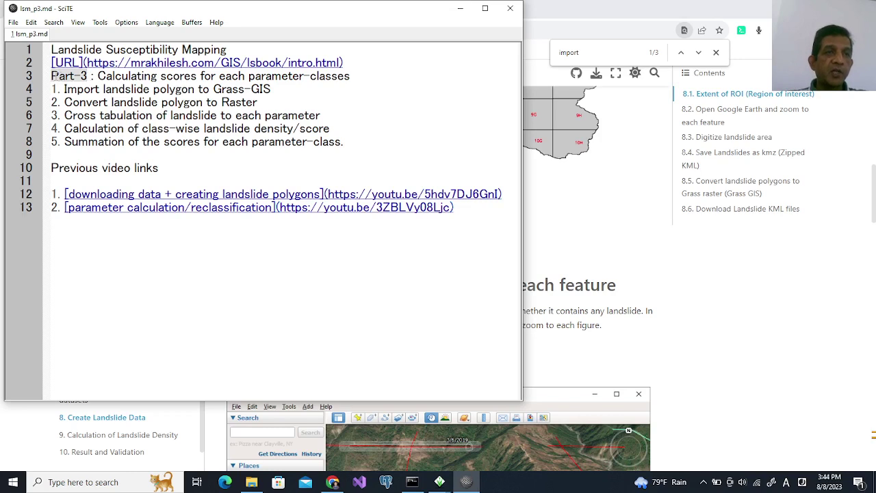
pyautogui.click(161, 102)
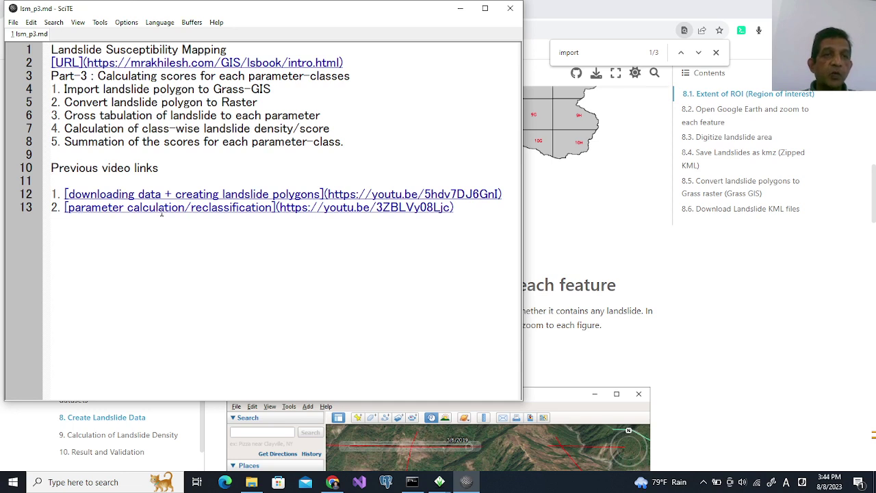
pyautogui.click(185, 207)
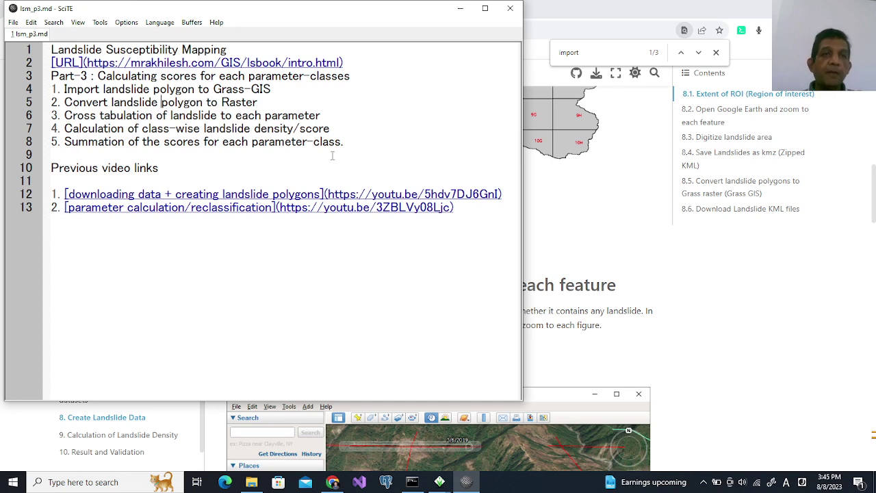
pyautogui.click(727, 312)
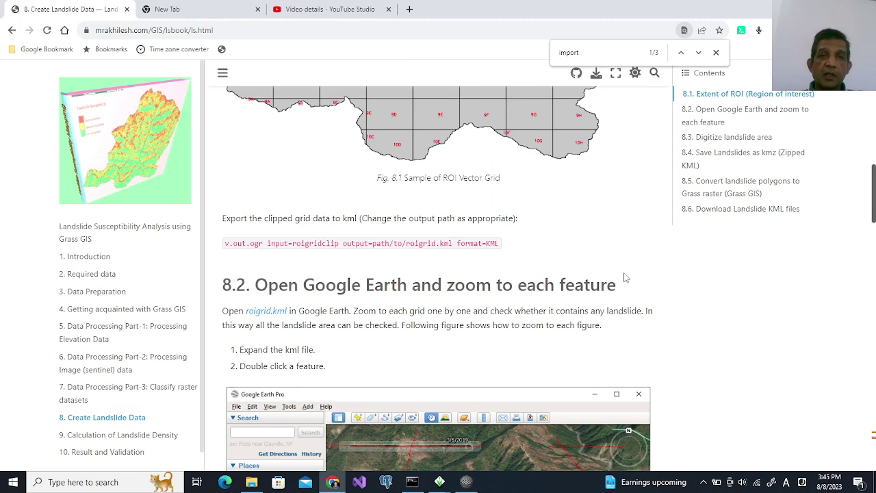
pyautogui.scroll(10, 624, 275)
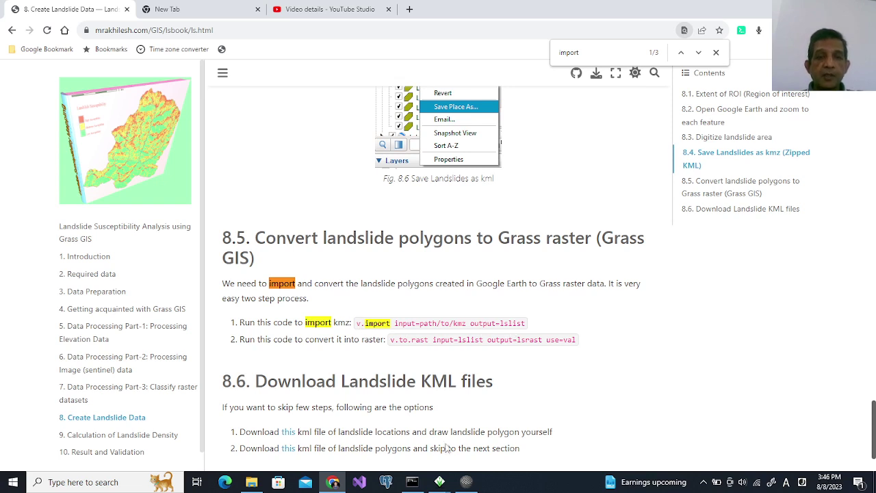
# Open Bidur_LS.kml from the Exe14_LSM folder so it loads in Google Earth Pro.
pyautogui.click(251, 482)
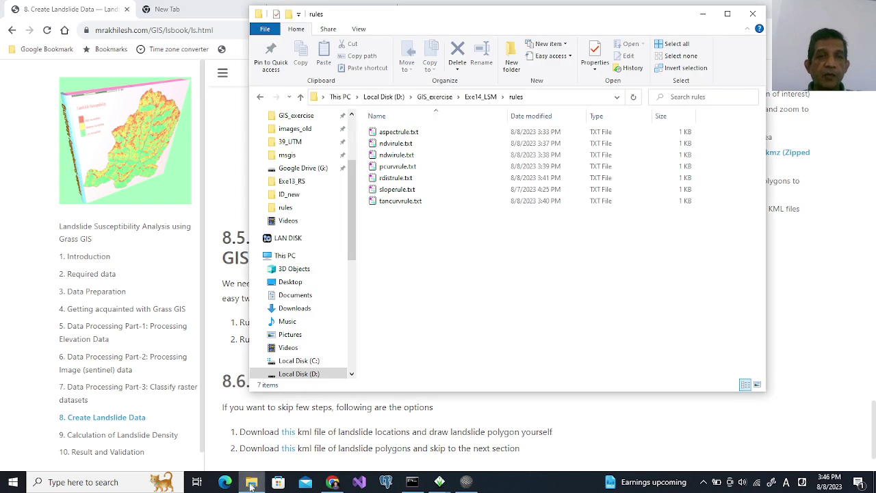
pyautogui.click(480, 97)
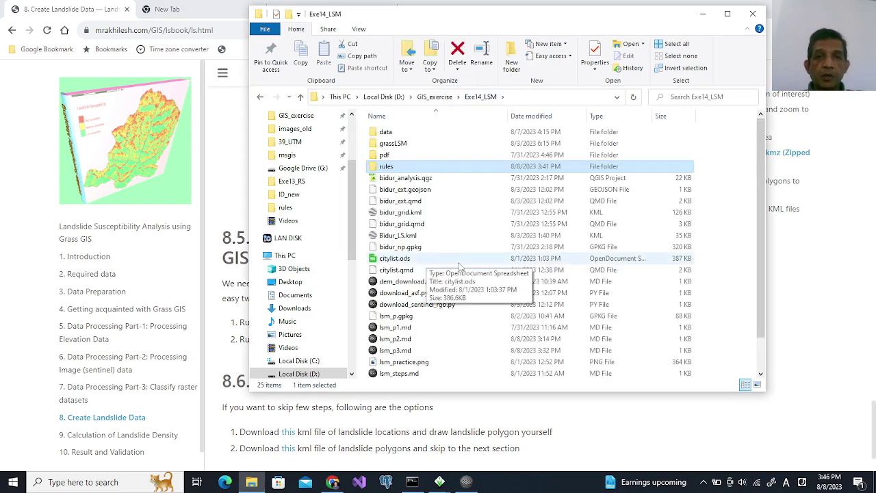
pyautogui.click(397, 237)
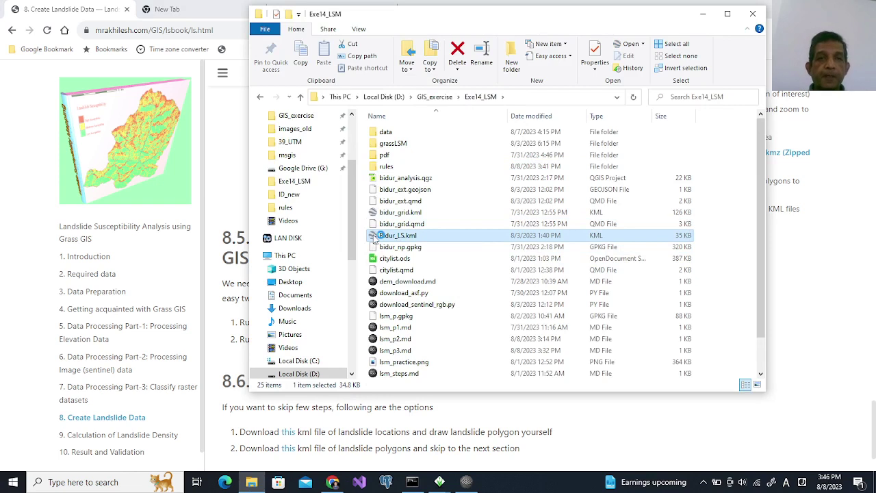
pyautogui.doubleClick(375, 236)
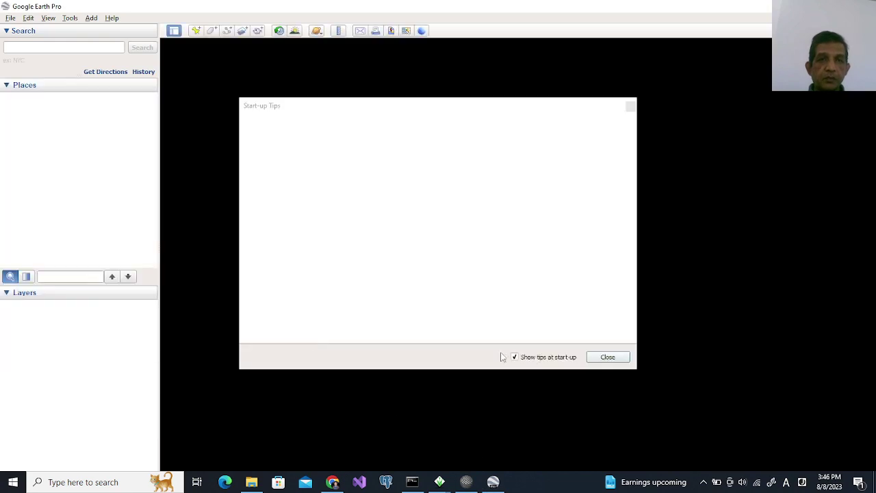
# Dismiss Google Earth's start-up tips and zoom in on a landslide polygon.
pyautogui.click(615, 360)
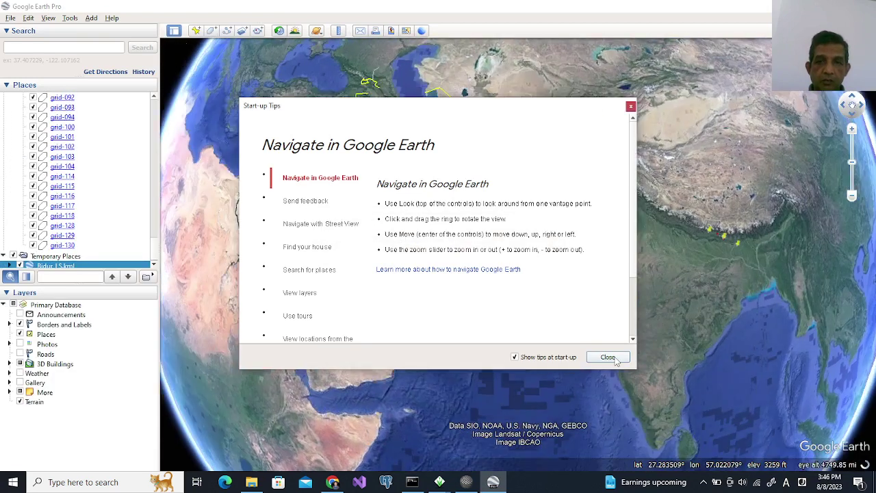
pyautogui.click(614, 357)
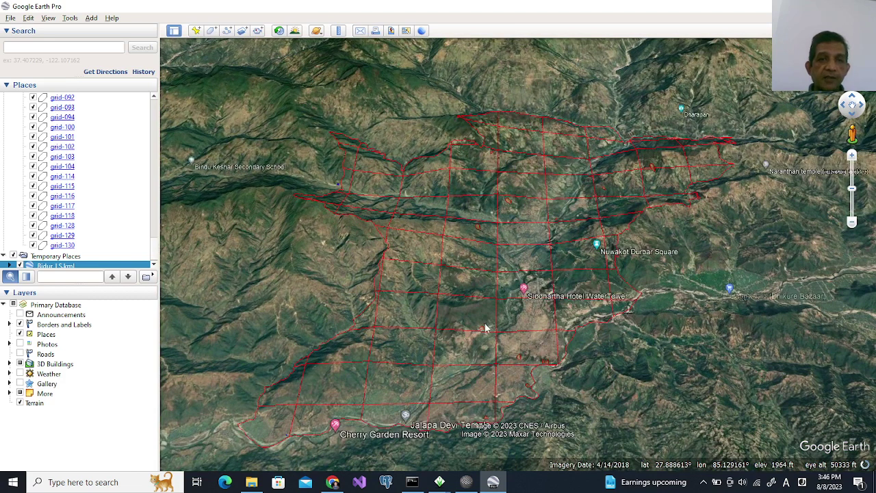
pyautogui.scroll(5, 484, 328)
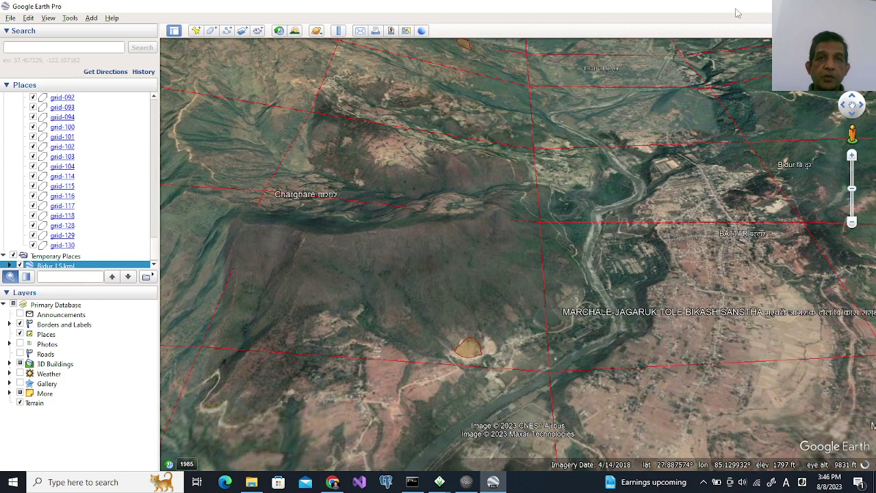
# Quit Google Earth Pro, discarding the unsaved temporary places.
pyautogui.hotkey('alt', 'F4')
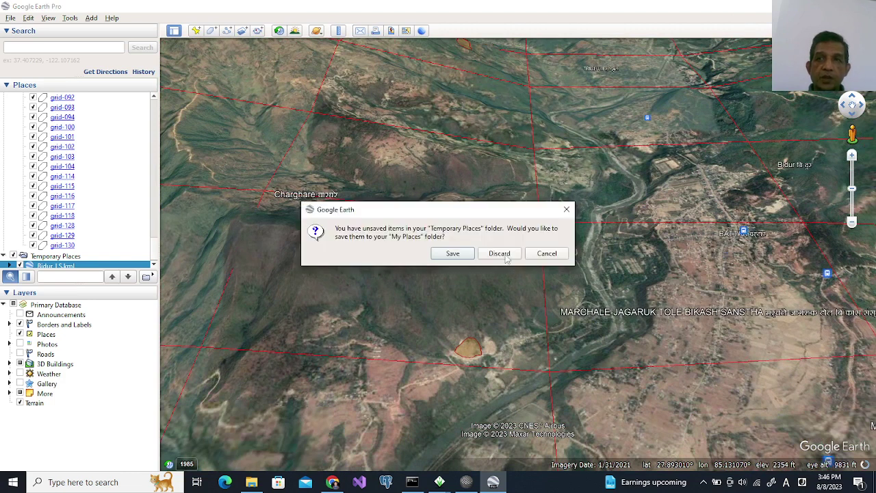
pyautogui.click(499, 253)
pyautogui.click(506, 258)
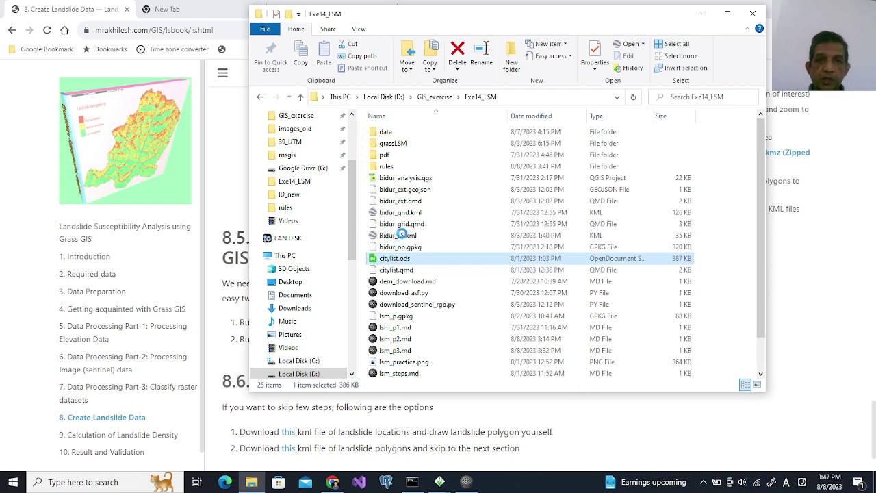
# Copy the Exe14_LSM folder path from the address bar and switch to the GRASS GIS console.
pyautogui.click(414, 237)
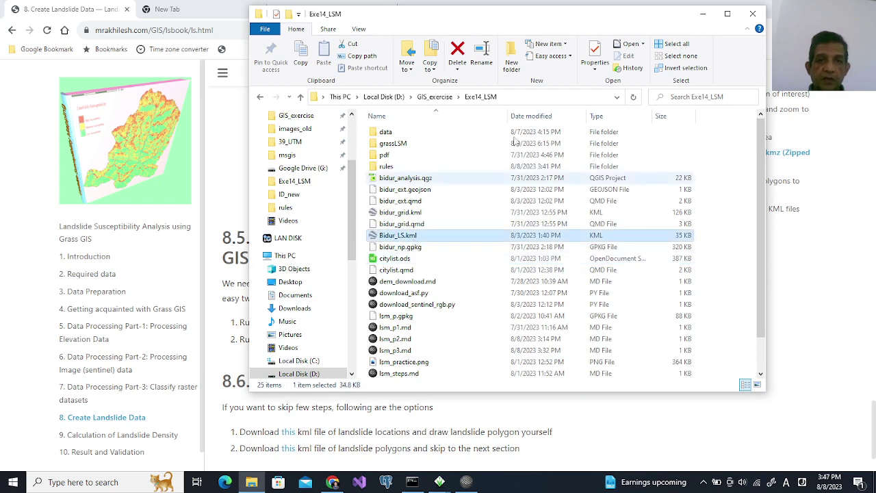
pyautogui.click(520, 97)
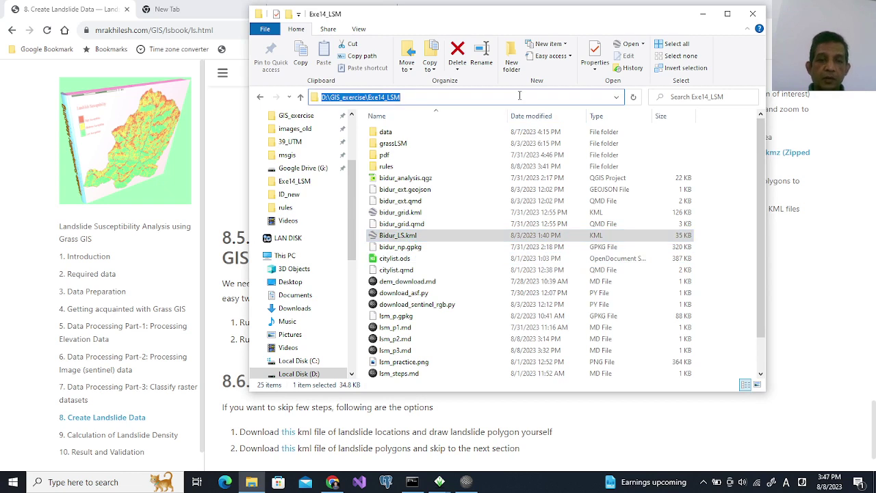
pyautogui.moveTo(440, 483)
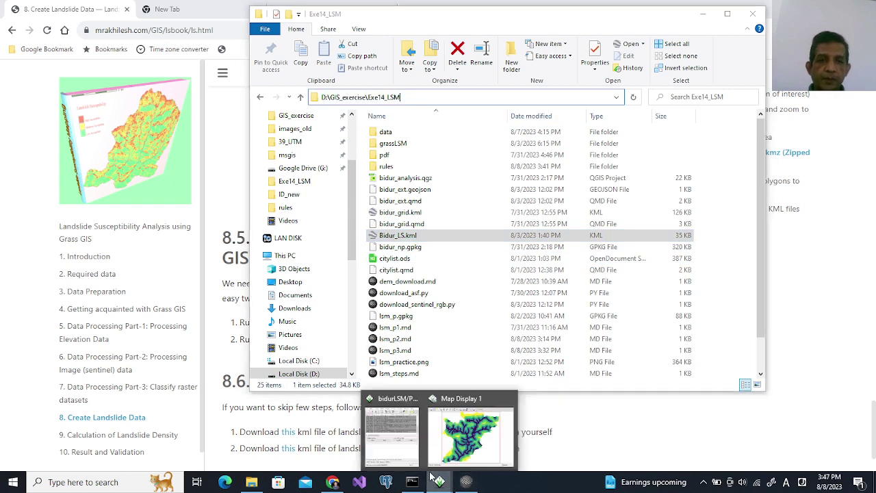
pyautogui.click(372, 420)
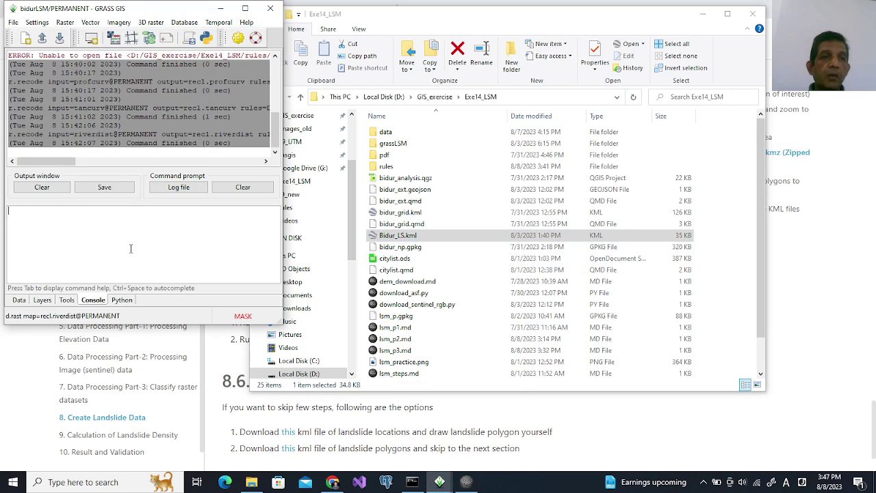
# Build the tutorial's v.import command in the console, replacing its placeholder with the Exe14_LSM folder path.
pyautogui.write('D:\\GIS_exercise\\Exe14_LSM')
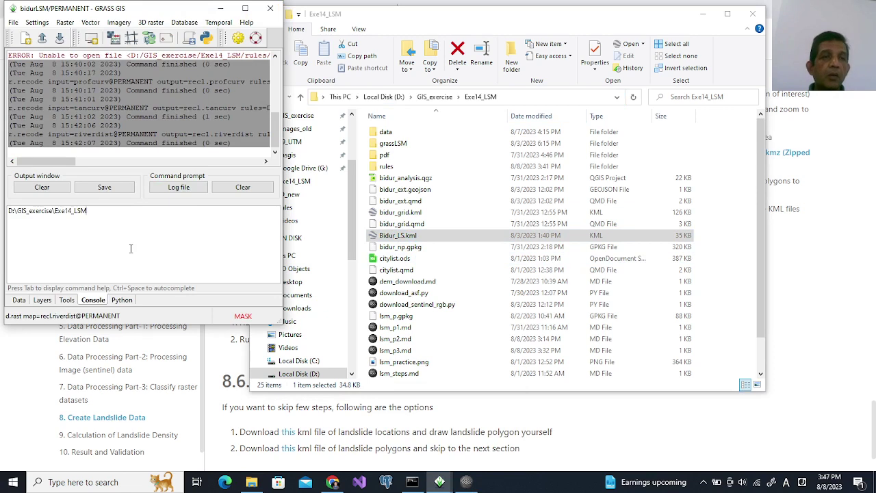
pyautogui.click(399, 429)
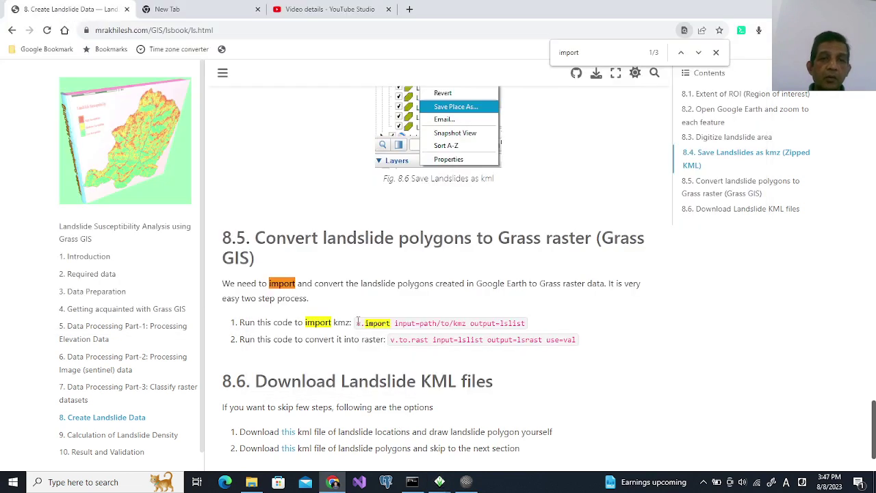
pyautogui.moveTo(354, 323); pyautogui.dragTo(525, 331)
pyautogui.hotkey('ctrl', 'c')
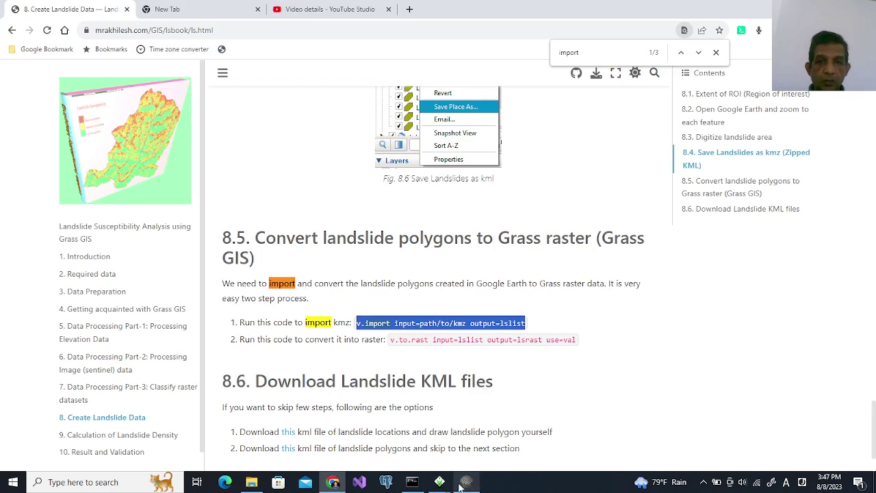
pyautogui.moveTo(445, 486)
pyautogui.click(377, 444)
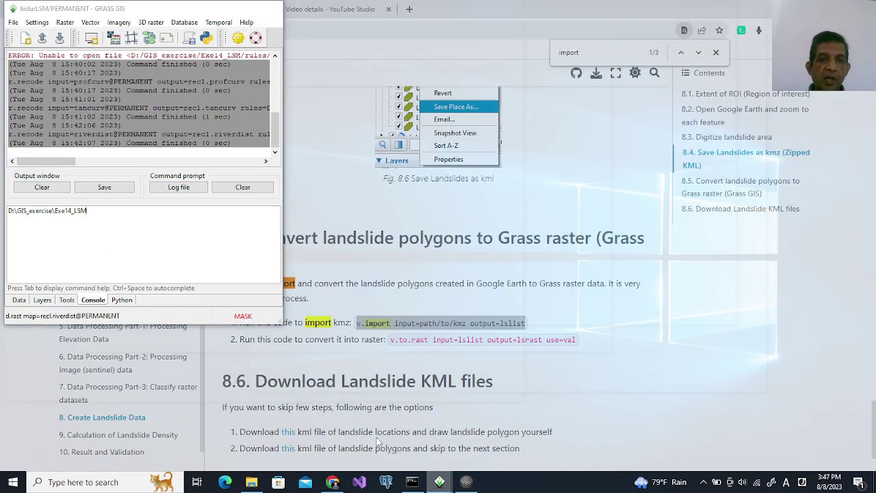
pyautogui.click(7, 211)
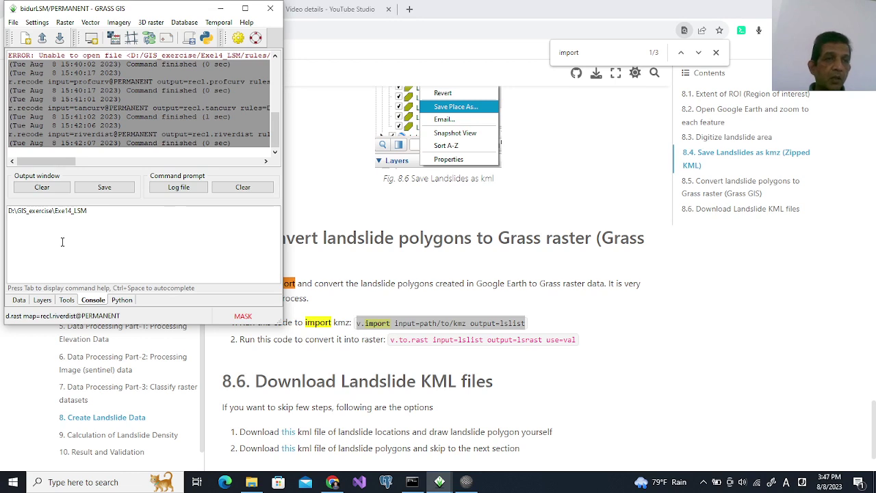
pyautogui.hotkey('ctrl', 'v')
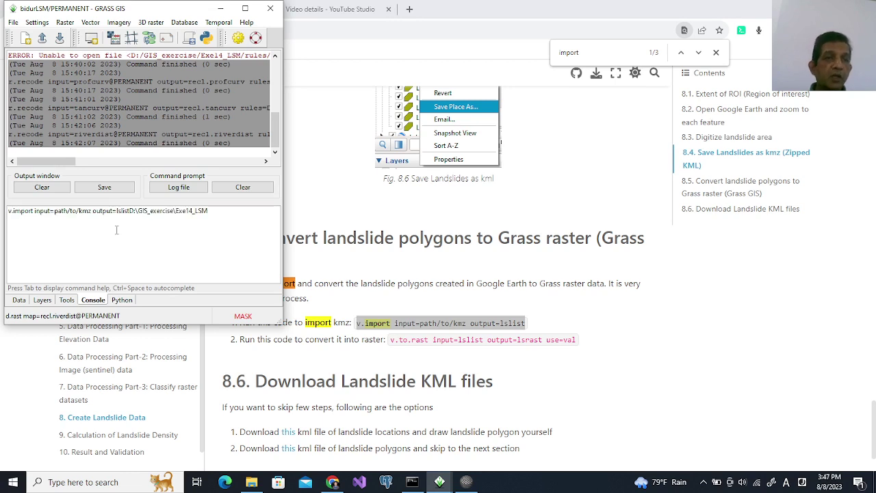
pyautogui.keyDown('shift'); pyautogui.click(214, 212); pyautogui.keyUp('shift')
pyautogui.hotkey('ctrl', 'c')
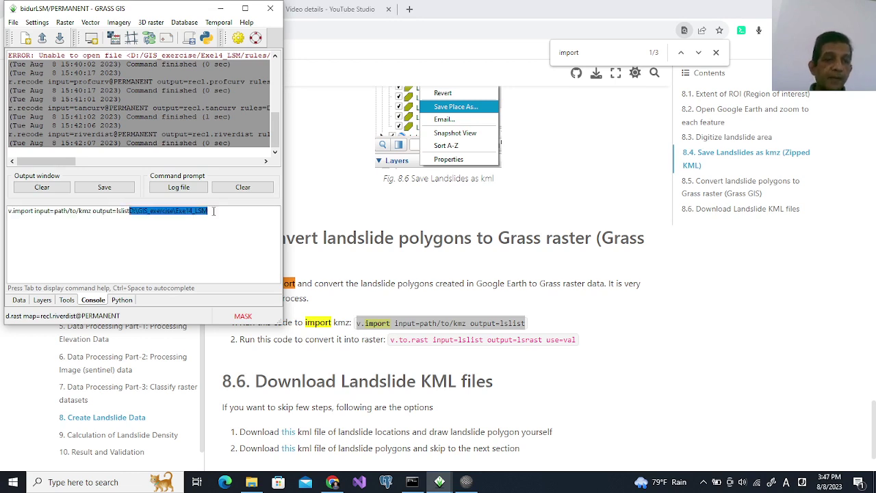
pyautogui.press('Delete')
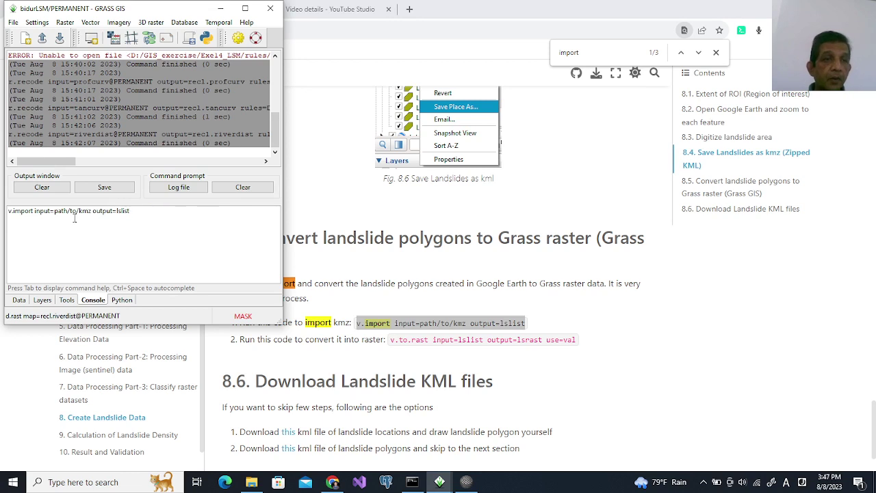
pyautogui.moveTo(54, 212); pyautogui.dragTo(79, 212)
pyautogui.hotkey('ctrl', 'v')
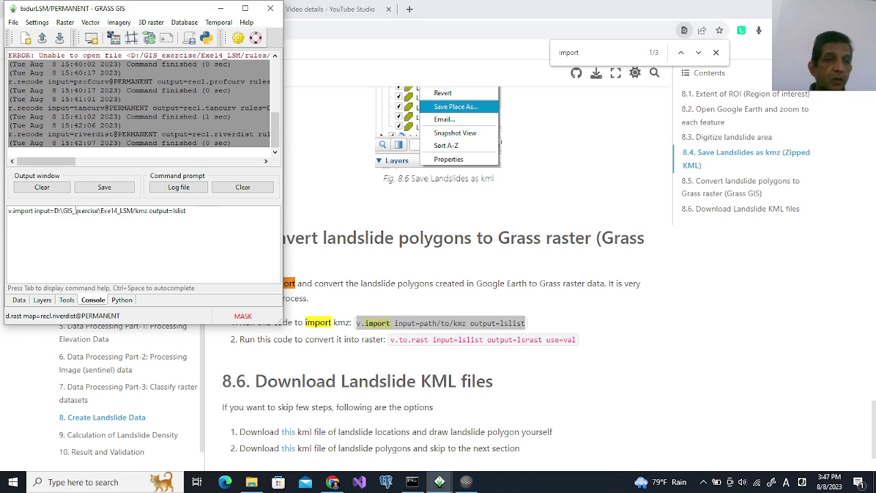
# Copy the file name Bidur_LS.kml and put it in place of the kmz placeholder.
pyautogui.click(264, 486)
pyautogui.click(390, 236)
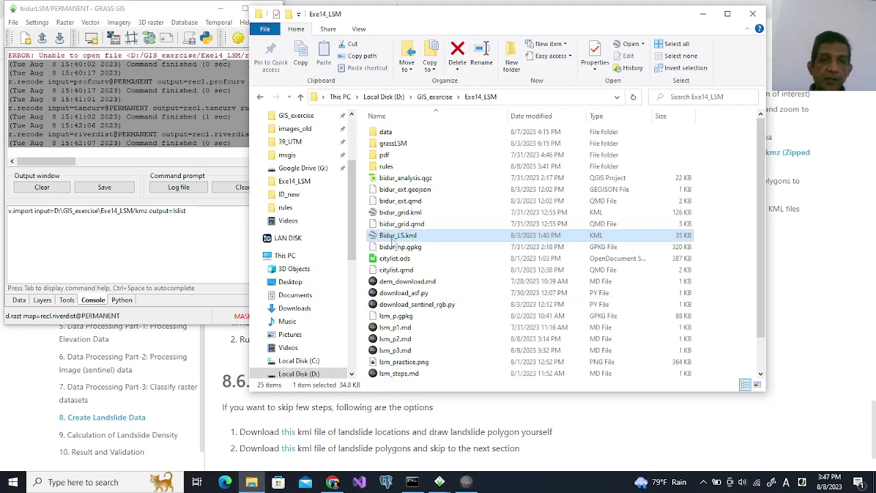
pyautogui.click(394, 235)
pyautogui.hotkey('ctrl', 'a')
pyautogui.hotkey('ctrl', 'c')
pyautogui.click(56, 243)
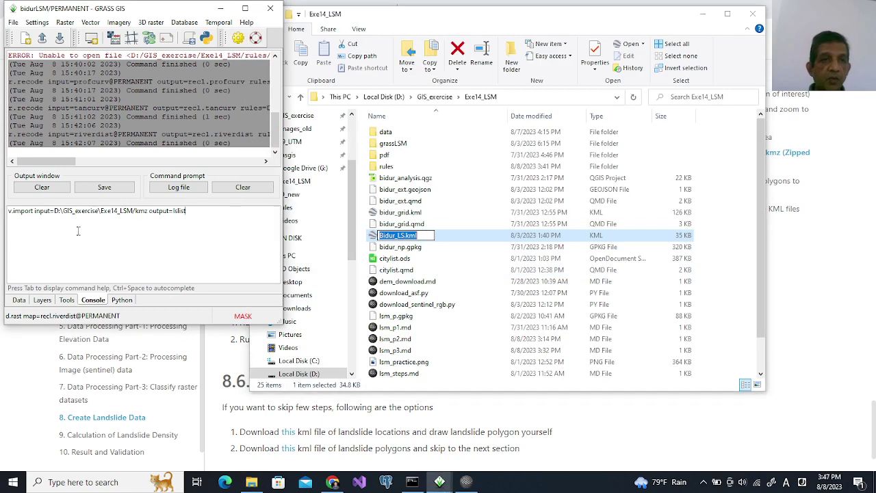
pyautogui.doubleClick(141, 210)
pyautogui.hotkey('ctrl', 'v')
# Fix the path to D:/GIS_exercise/Exe14_LSM/Bidur_LS.kml with forward slashes and run the import as lslist.
pyautogui.click(66, 212)
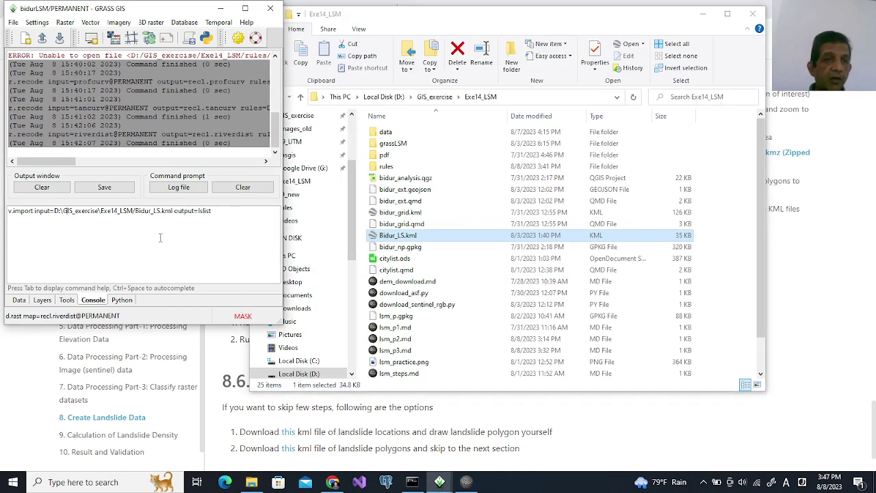
pyautogui.press('BackSpace')
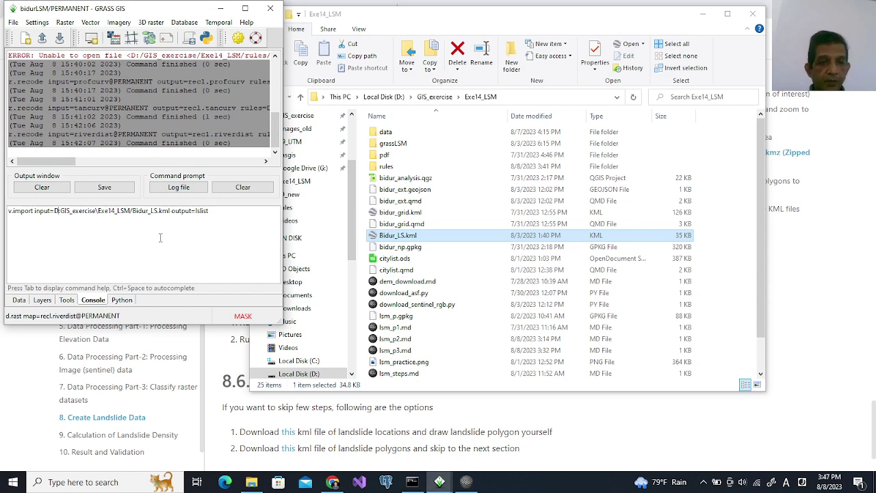
pyautogui.write('/')
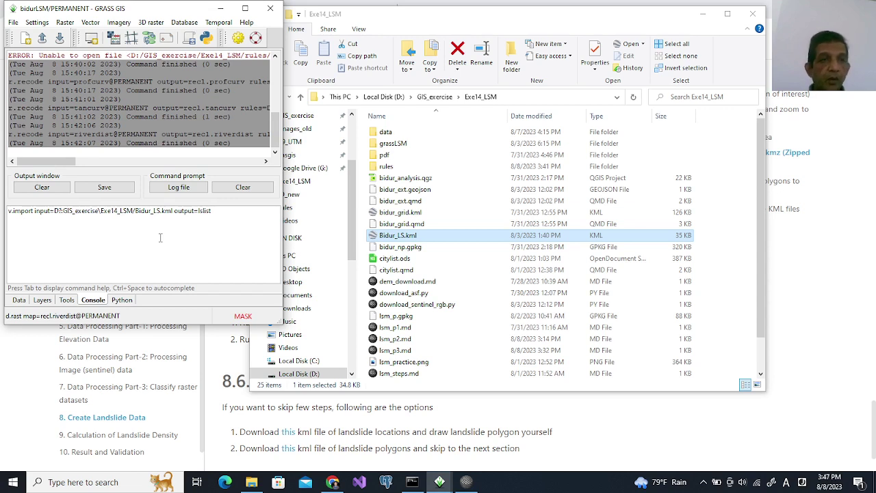
pyautogui.press('BackSpace')
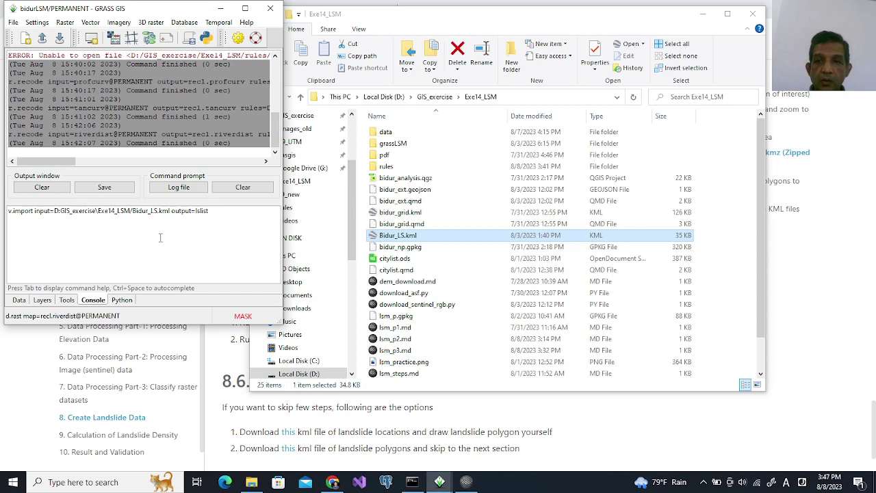
pyautogui.write('/')
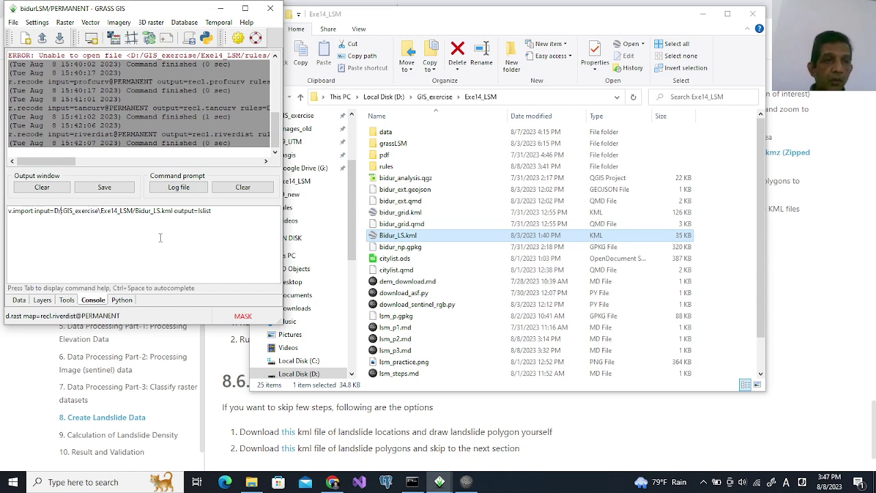
pyautogui.press('BackSpace')
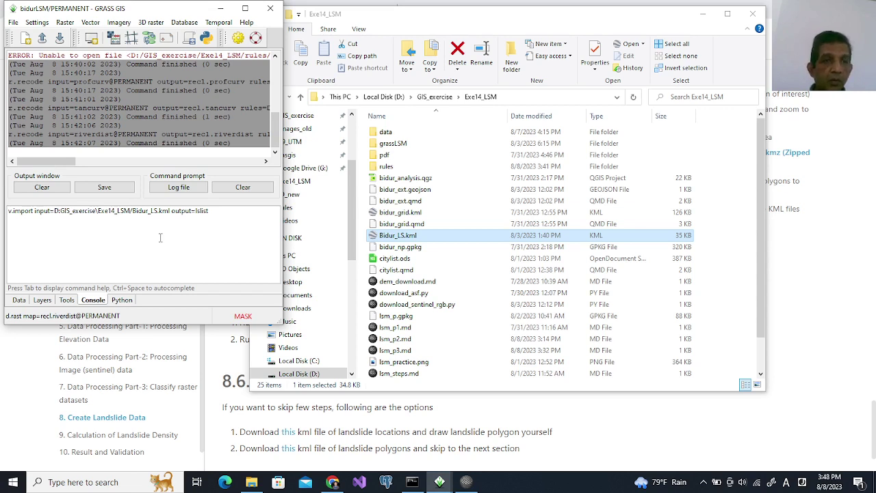
pyautogui.write('/')
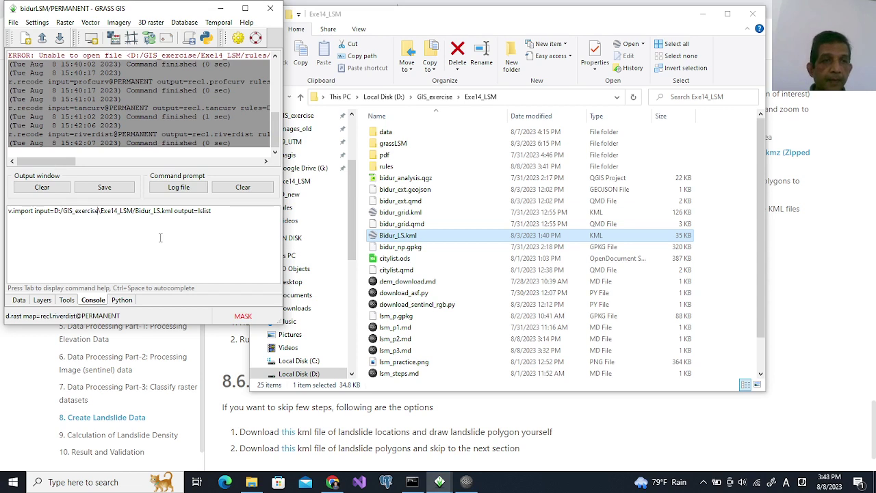
pyautogui.press('BackSpace')
pyautogui.write('/')
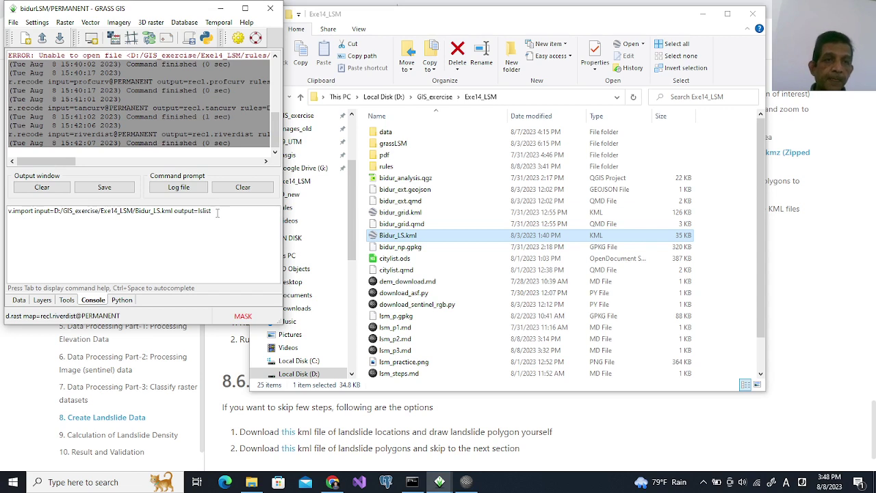
pyautogui.press('Return')
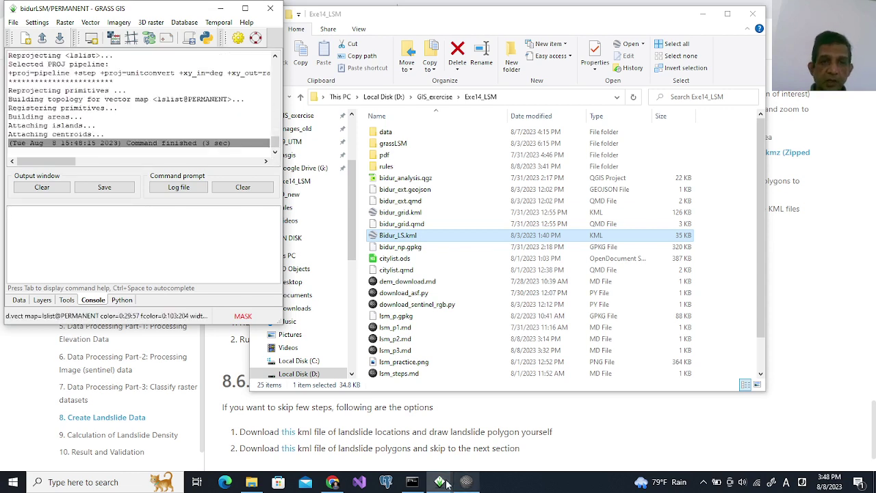
# Zoom in on the lslist polygons in Map Display, restore the default region, and return to the tutorial.
pyautogui.moveTo(464, 472)
pyautogui.click(485, 423)
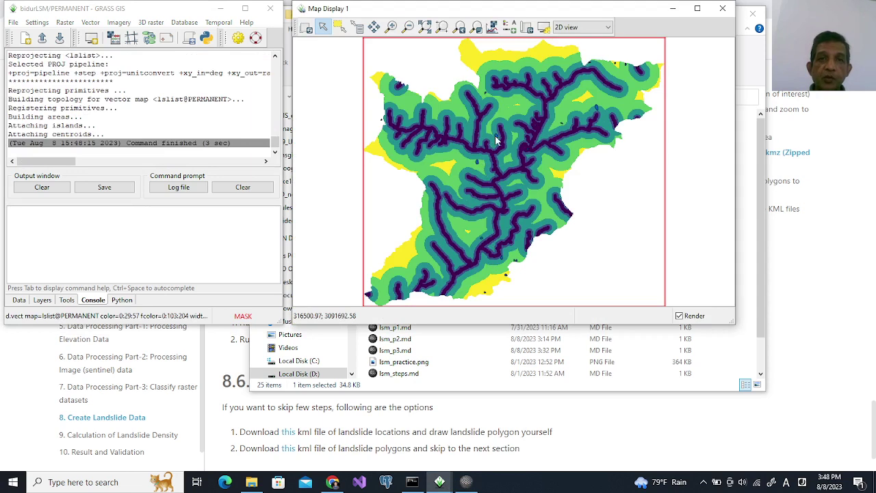
pyautogui.scroll(1, 494, 135)
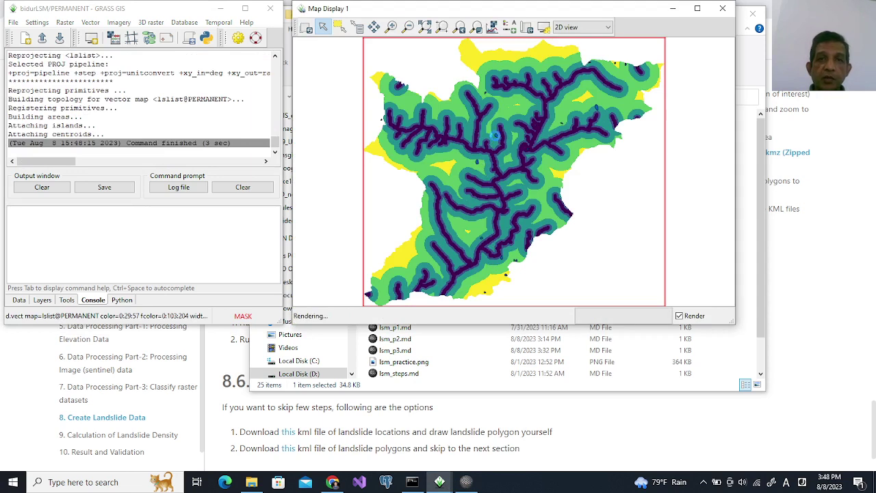
pyautogui.scroll(1, 494, 137)
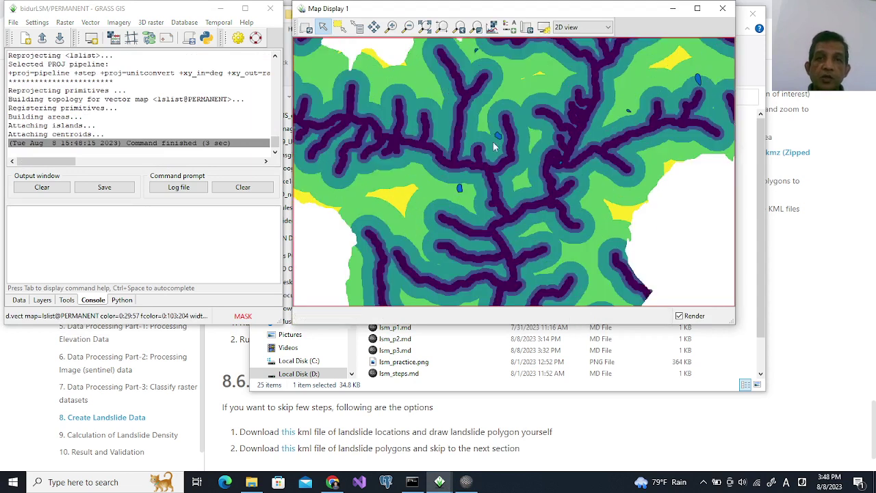
pyautogui.scroll(1, 493, 136)
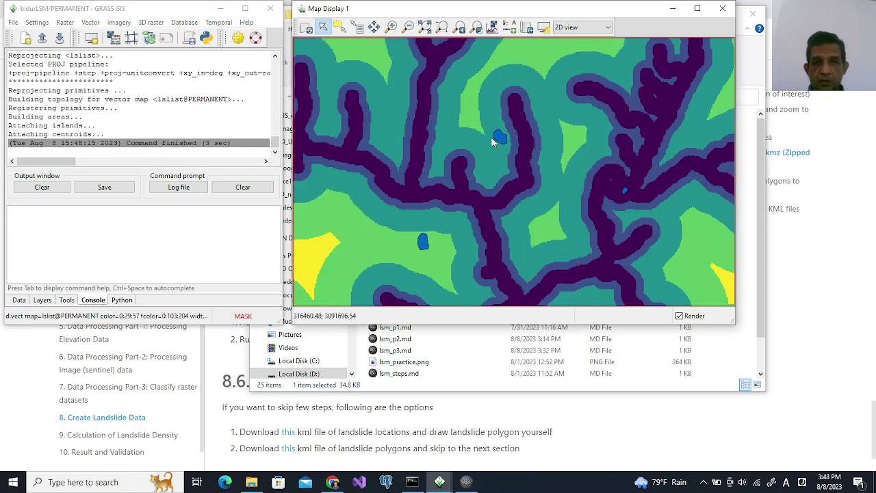
pyautogui.click(442, 27)
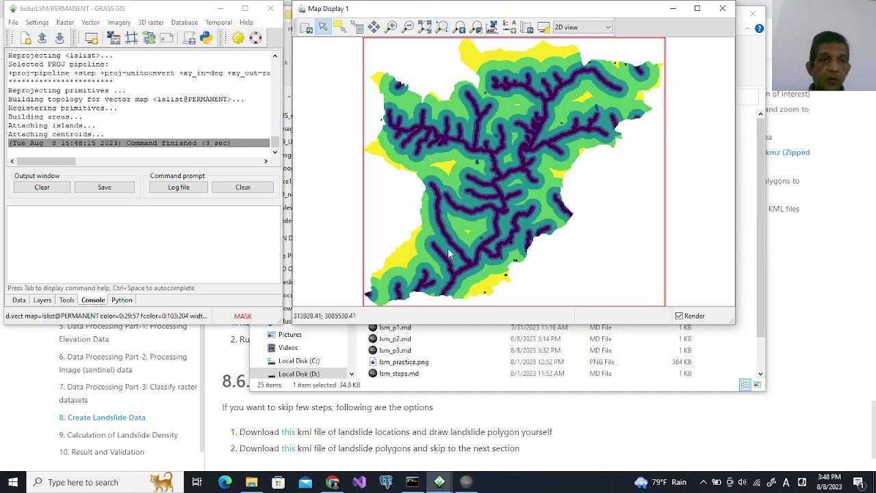
pyautogui.click(564, 431)
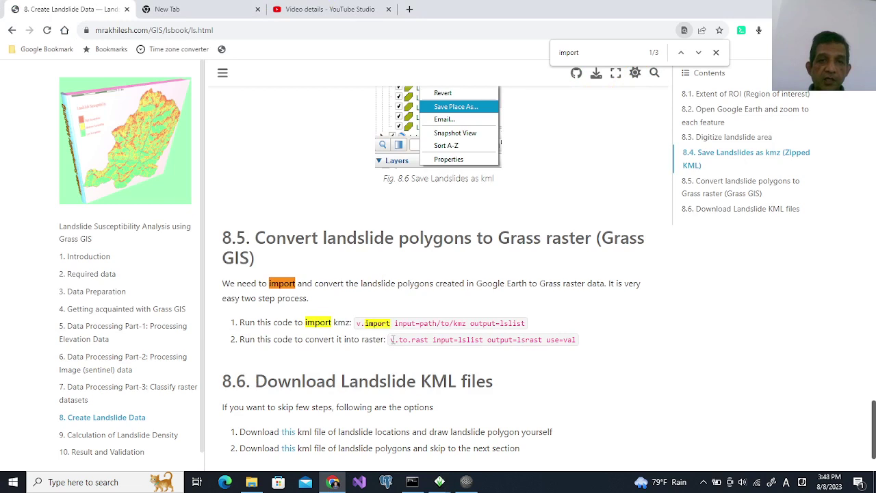
# Copy the tutorial's v.to.rast command and run it with input=lslist, output=lsrast, use=val.
pyautogui.moveTo(392, 339); pyautogui.dragTo(577, 342)
pyautogui.hotkey('ctrl', 'c')
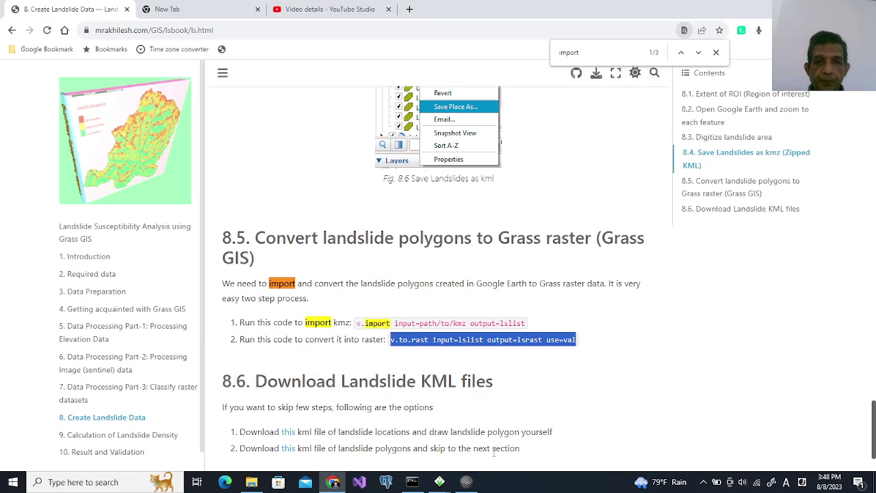
pyautogui.click(469, 482)
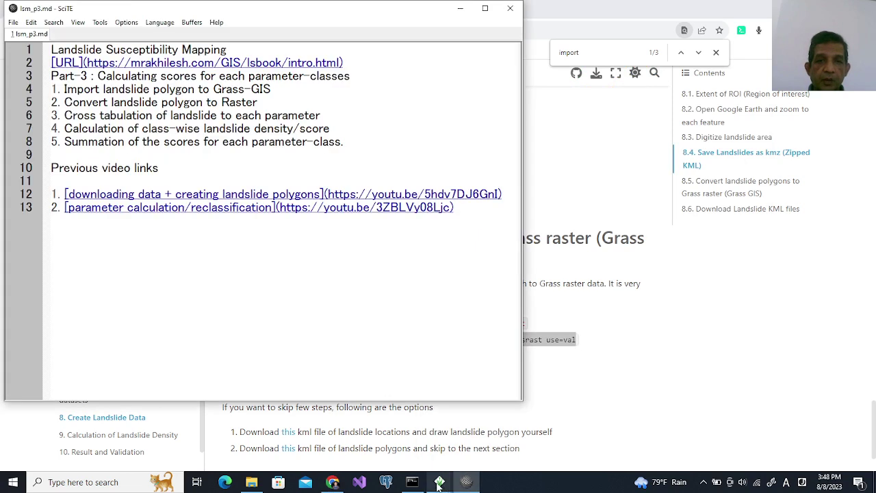
pyautogui.moveTo(440, 483)
pyautogui.click(380, 421)
pyautogui.hotkey('ctrl', 'v')
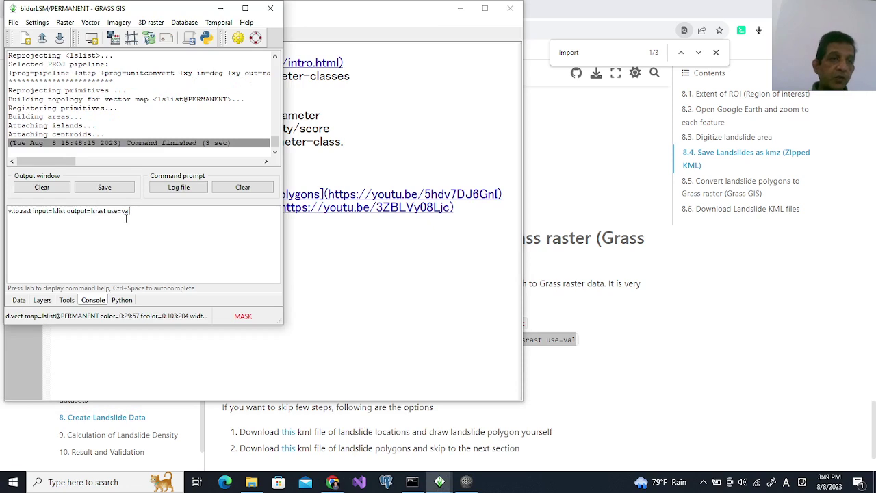
pyautogui.doubleClick(59, 211)
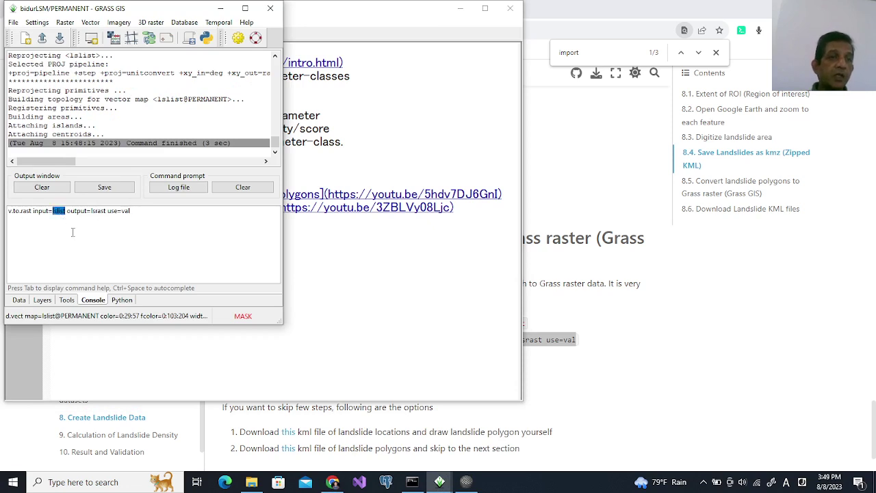
pyautogui.doubleClick(99, 211)
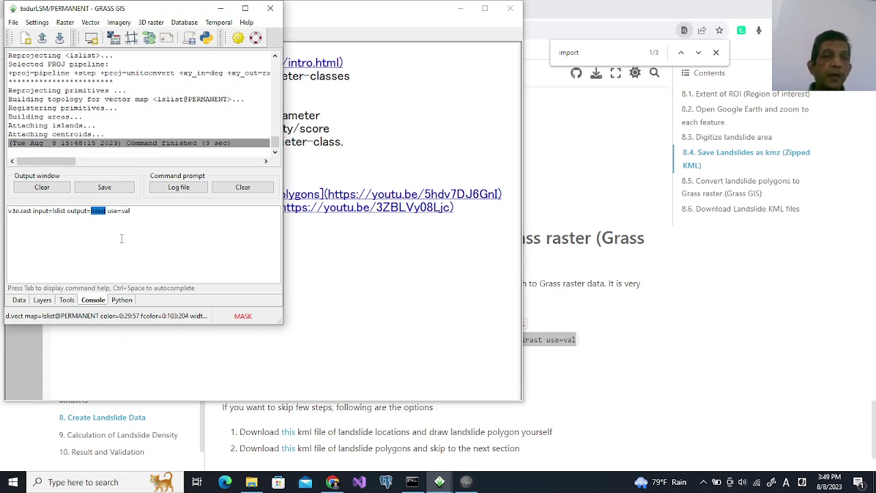
pyautogui.click(146, 213)
pyautogui.press('Return')
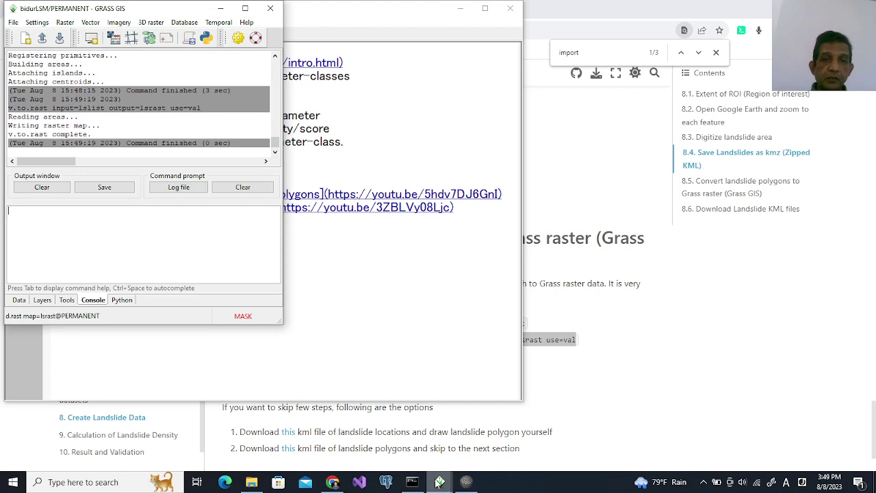
# Zoom into a small area near the map centre, then back out to the full extent.
pyautogui.moveTo(439, 482)
pyautogui.click(471, 432)
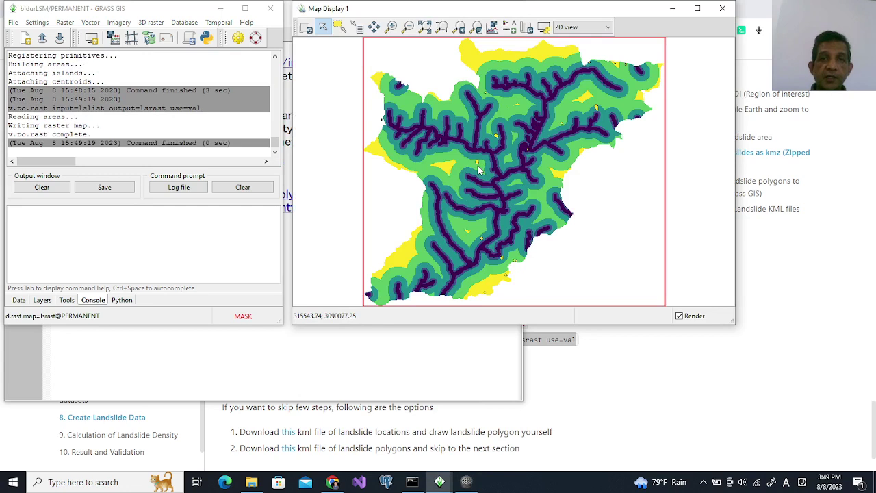
pyautogui.click(392, 27)
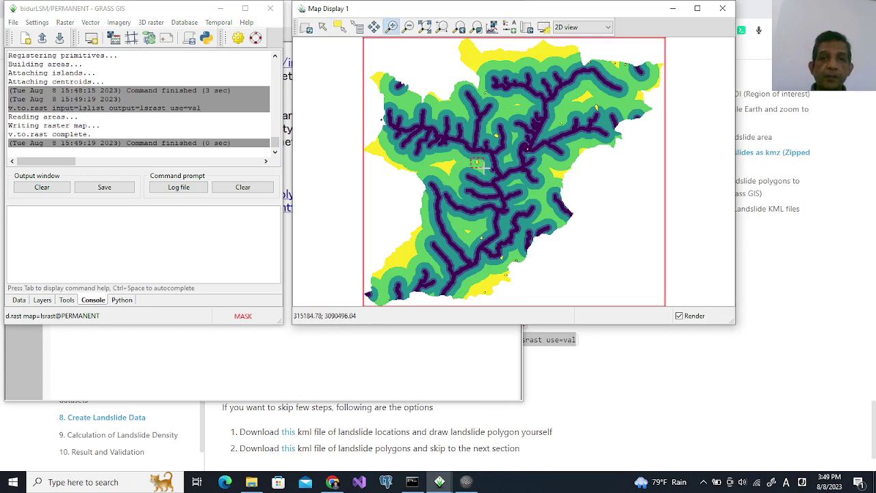
pyautogui.moveTo(471, 159); pyautogui.dragTo(482, 167)
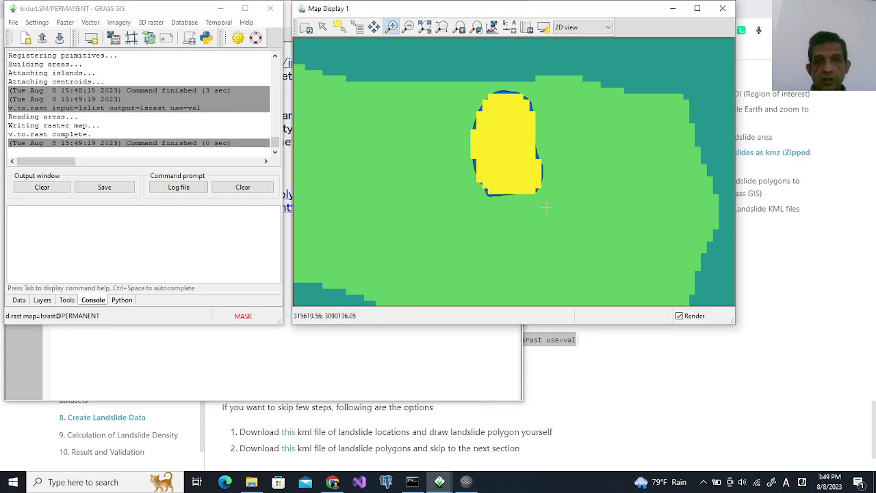
pyautogui.click(441, 27)
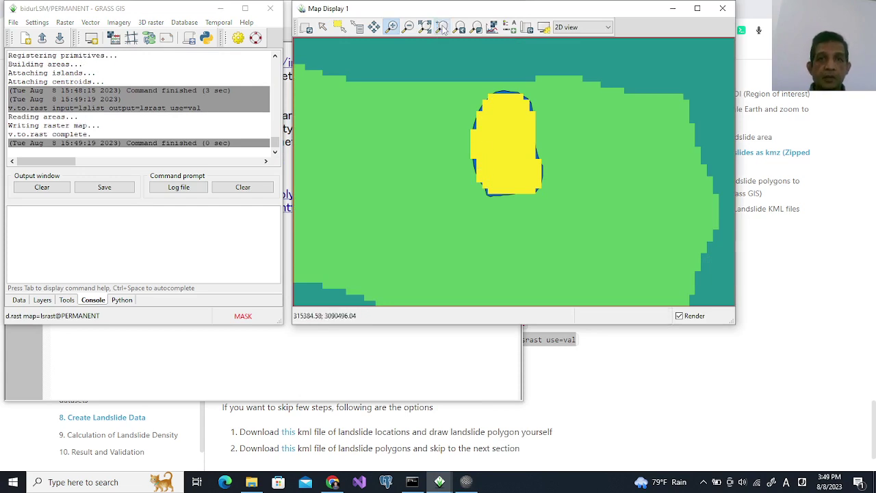
# Go to '9. Calculation of Landslide Density' and select the section 9.1 r.stats slope-class command.
pyautogui.click(728, 407)
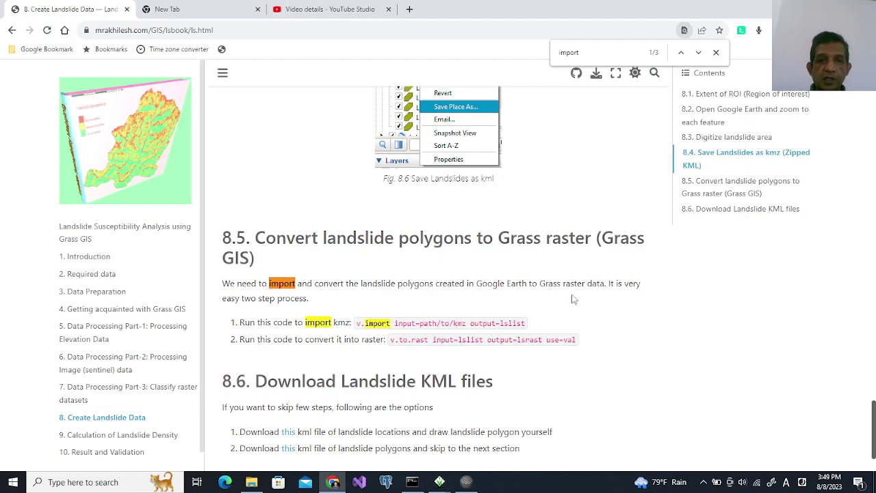
pyautogui.scroll(-2, 524, 277)
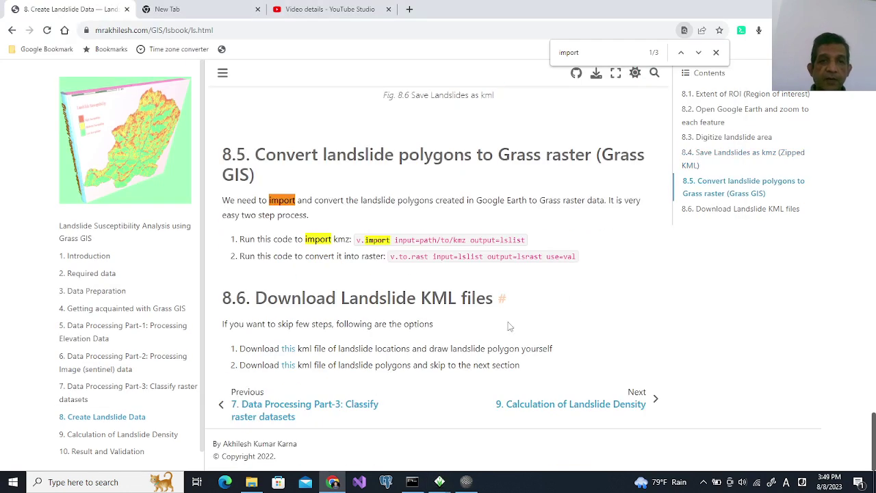
pyautogui.click(604, 411)
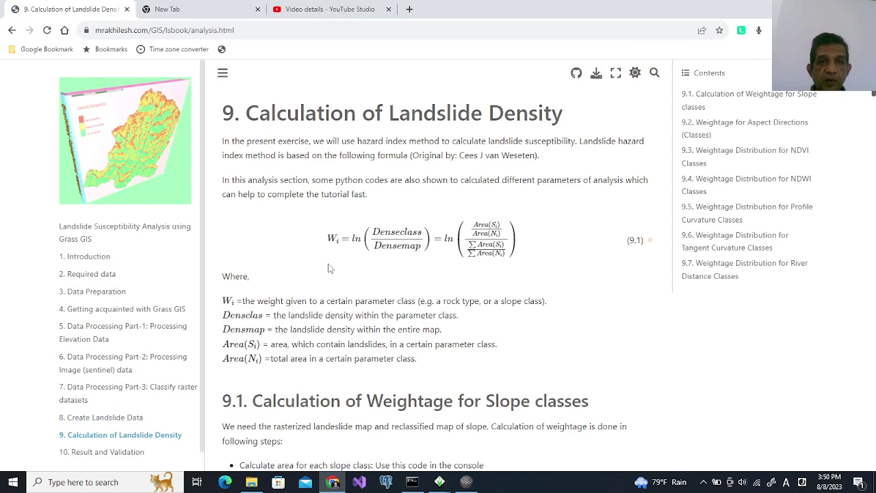
pyautogui.scroll(-3, 524, 285)
pyautogui.scroll(-2, 524, 287)
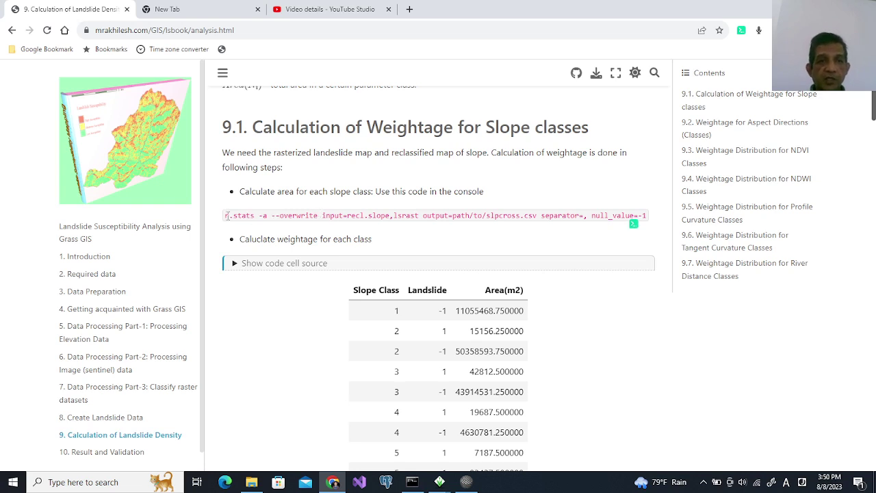
pyautogui.moveTo(227, 216); pyautogui.dragTo(653, 218)
pyautogui.hotkey('ctrl', 'c')
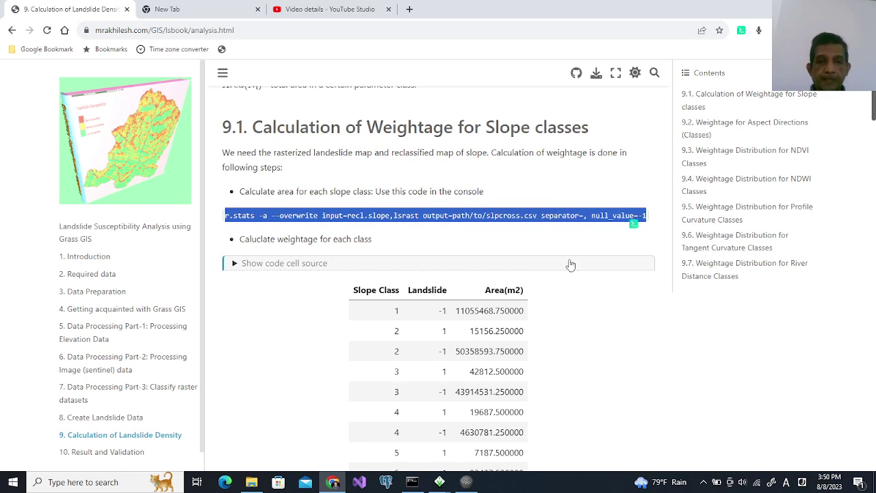
# Paste the slope r.stats command into the GRASS console and enlarge the main window.
pyautogui.click(440, 482)
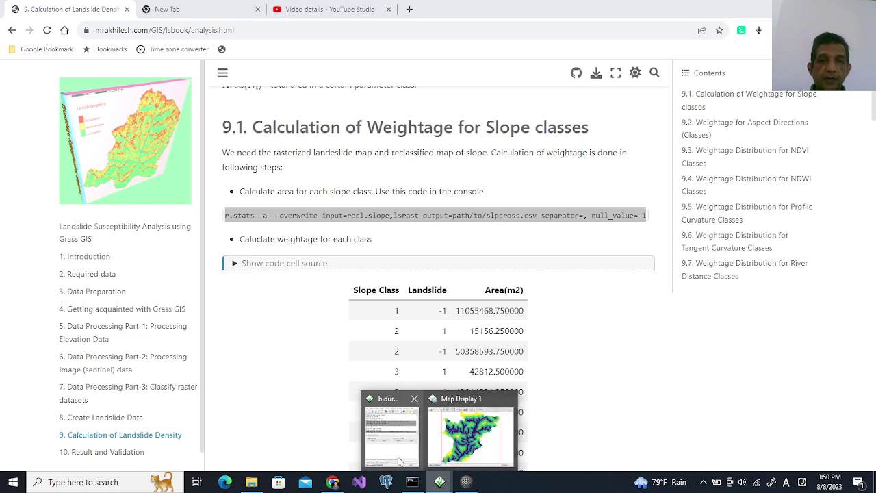
pyautogui.click(391, 431)
pyautogui.click(127, 243)
pyautogui.hotkey('ctrl', 'v')
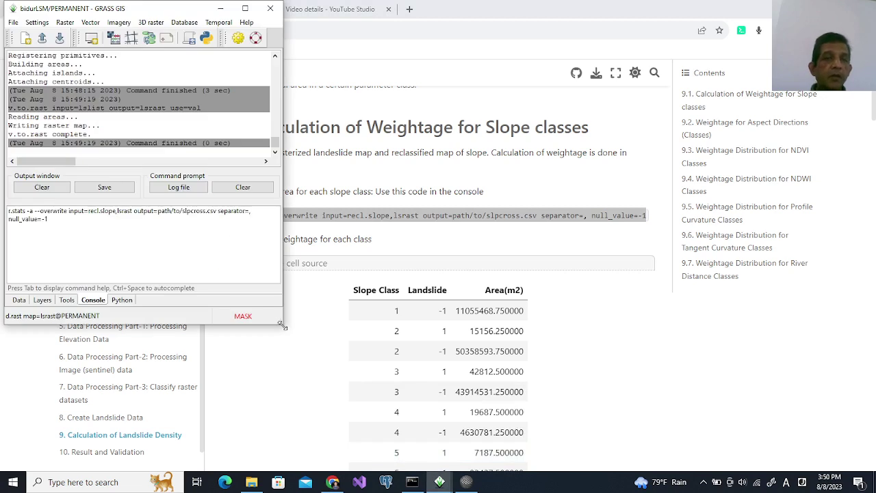
pyautogui.moveTo(281, 325); pyautogui.dragTo(424, 347)
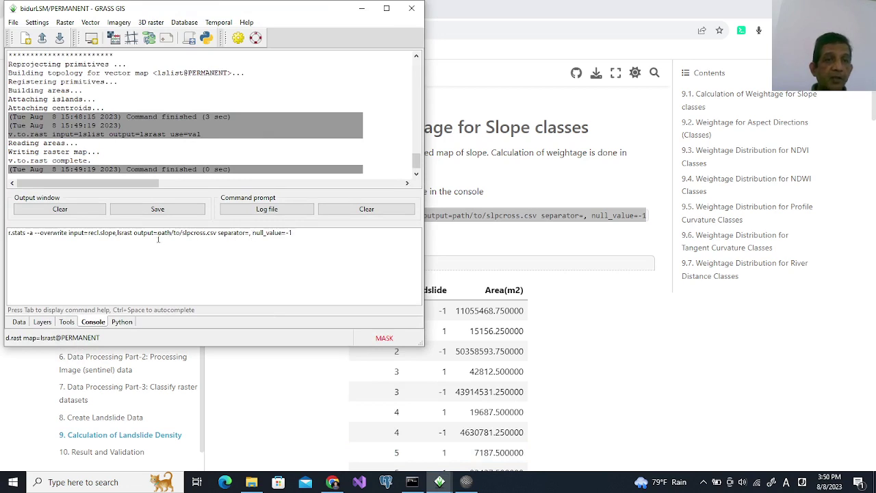
# Review the command's lsrast map name, slpcross output path, and separator and null settings.
pyautogui.click(182, 232)
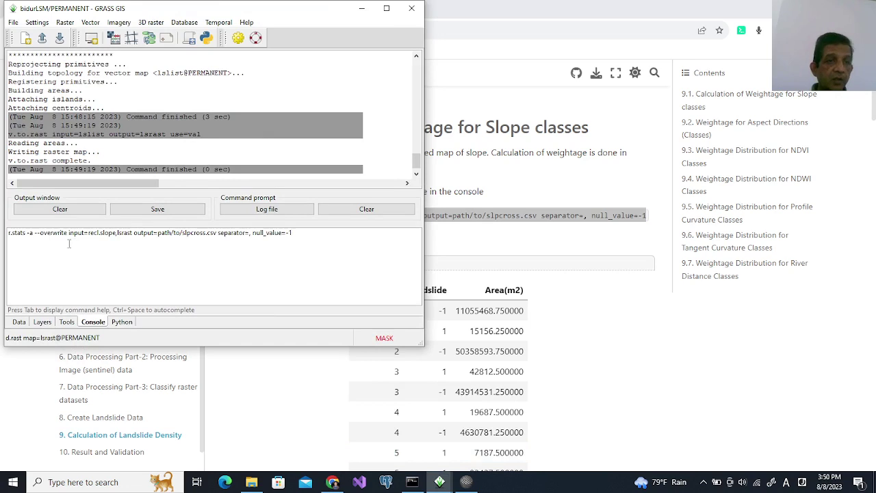
pyautogui.doubleClick(126, 232)
pyautogui.moveTo(201, 232); pyautogui.dragTo(293, 233)
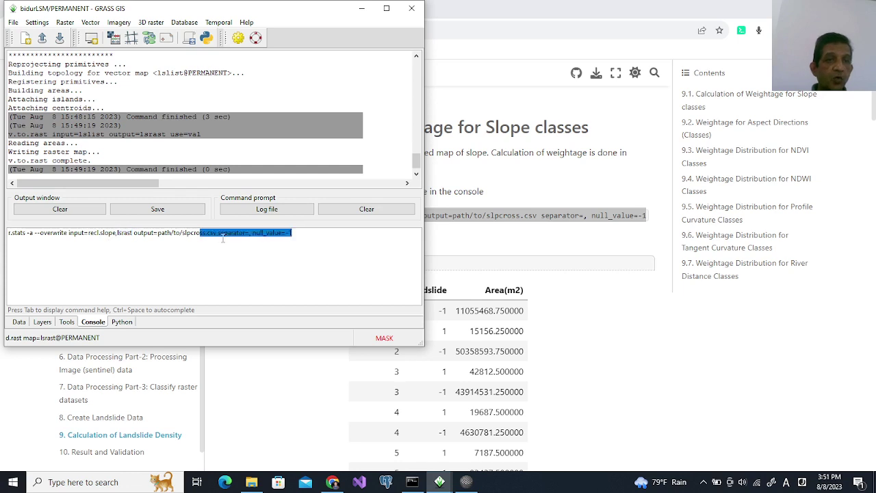
pyautogui.click(207, 252)
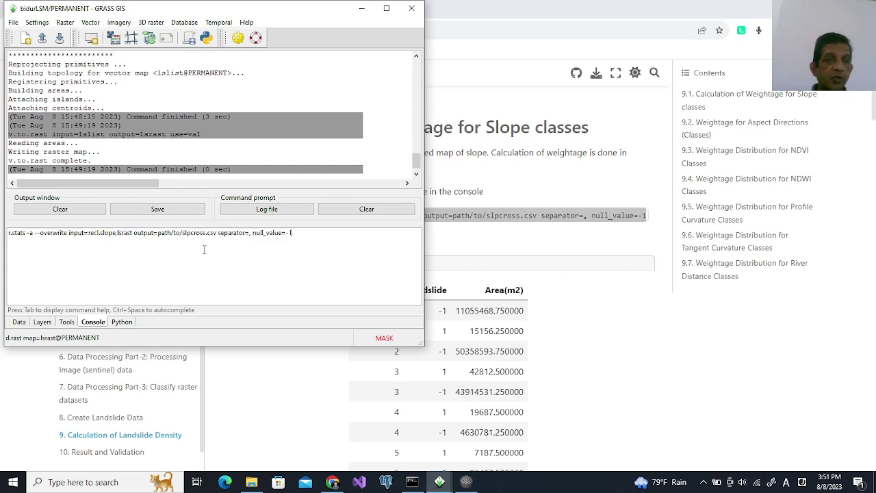
# Create a new folder named stats in Exe14_LSM and copy its path.
pyautogui.click(251, 481)
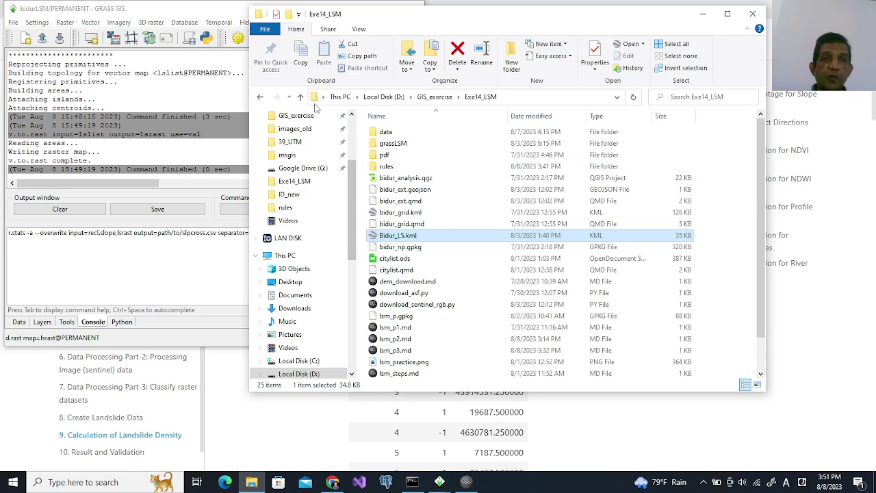
pyautogui.click(293, 18)
pyautogui.write('stats')
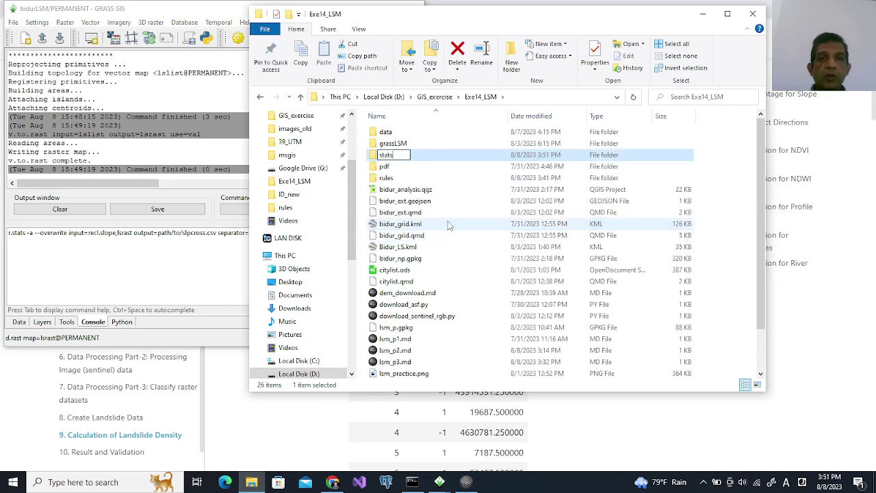
pyautogui.press('Return')
pyautogui.press('Return')
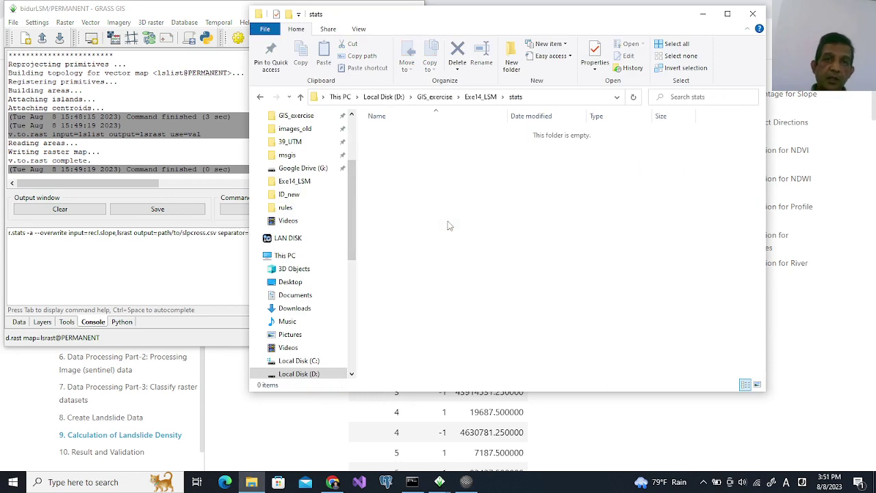
pyautogui.click(544, 97)
pyautogui.hotkey('ctrl', 'c')
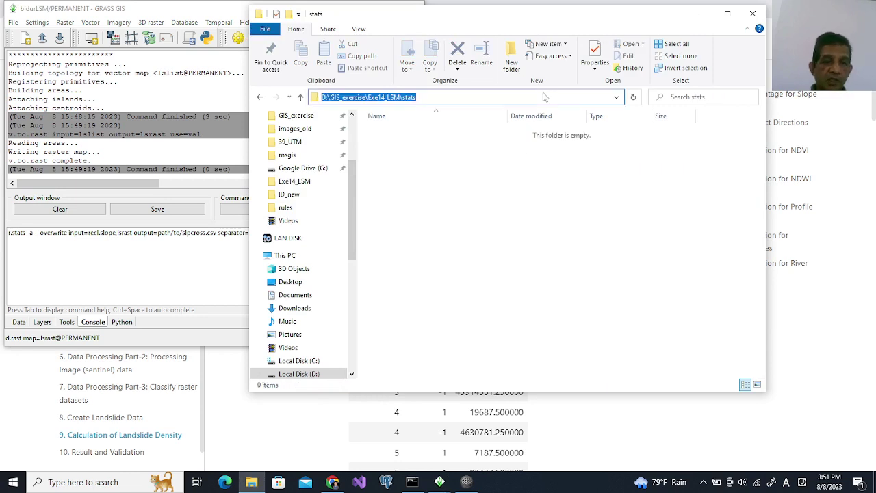
# Replace path/to in the r.stats command with the stats folder path using forward slashes, then run it.
pyautogui.click(125, 260)
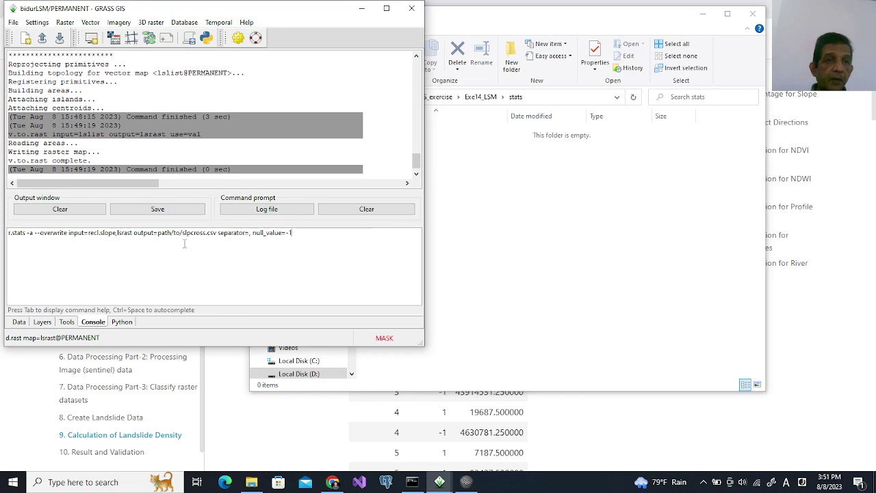
pyautogui.moveTo(158, 233); pyautogui.dragTo(182, 234)
pyautogui.hotkey('ctrl', 'v')
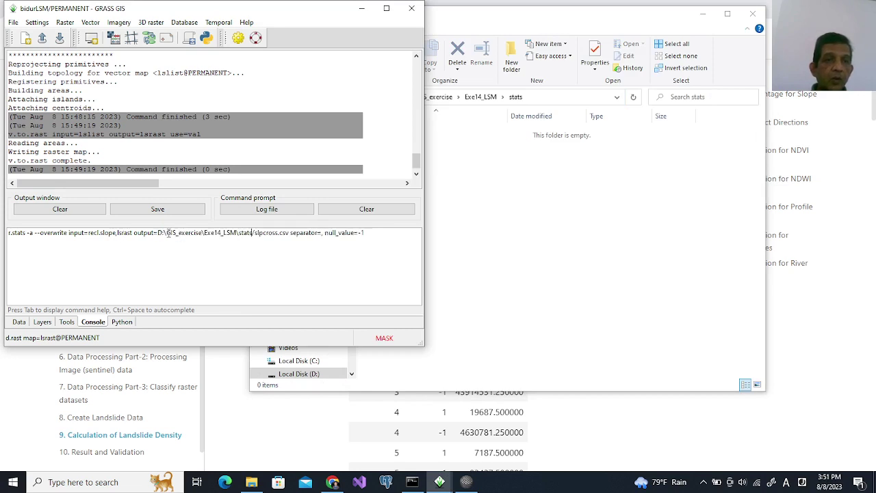
pyautogui.click(165, 233)
pyautogui.press('BackSpace')
pyautogui.write('/')
pyautogui.press('BackSpace')
pyautogui.write('/')
pyautogui.press('BackSpace')
pyautogui.write('/')
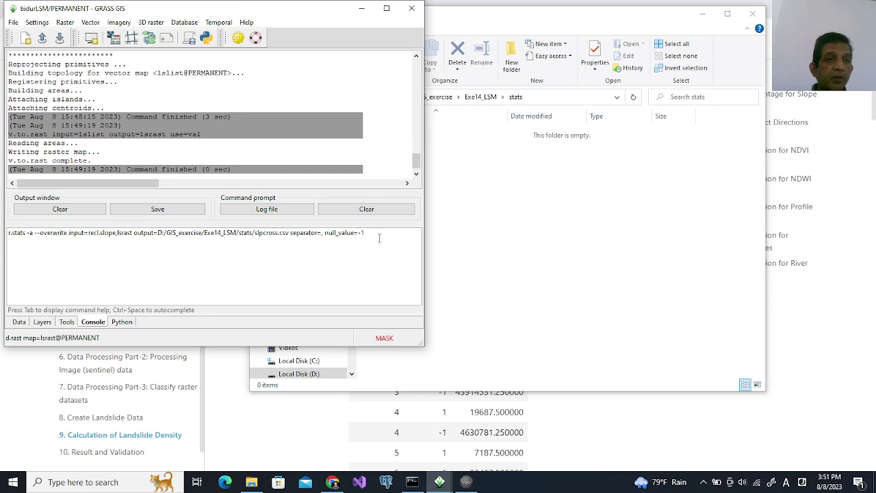
pyautogui.press('Return')
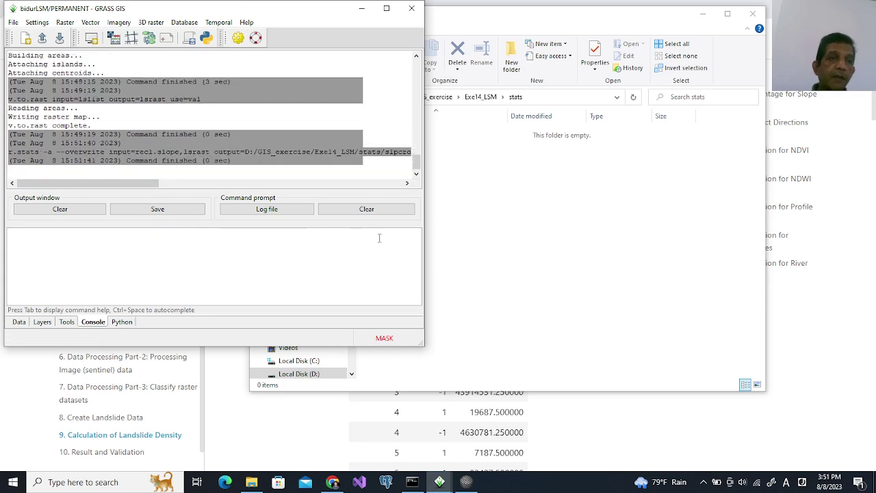
# Open slpcross.csv from the stats folder in SciTE to view the slope, landslide and area rows.
pyautogui.click(557, 210)
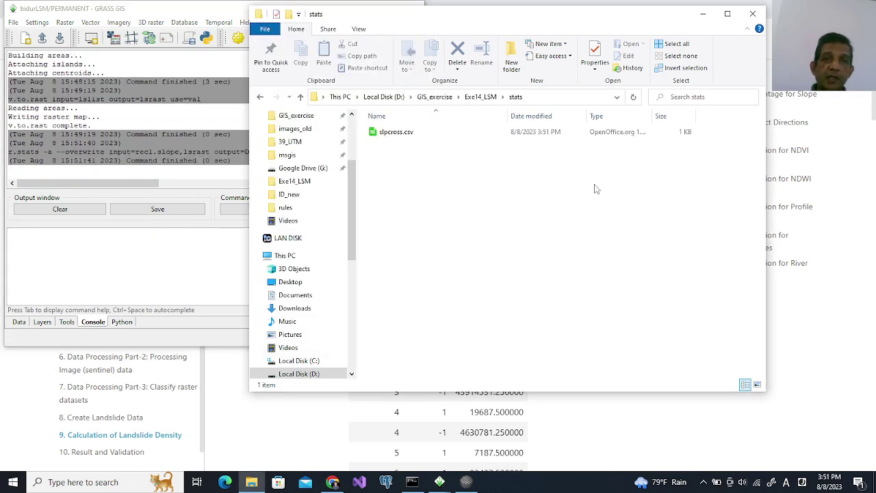
pyautogui.rightClick(373, 132)
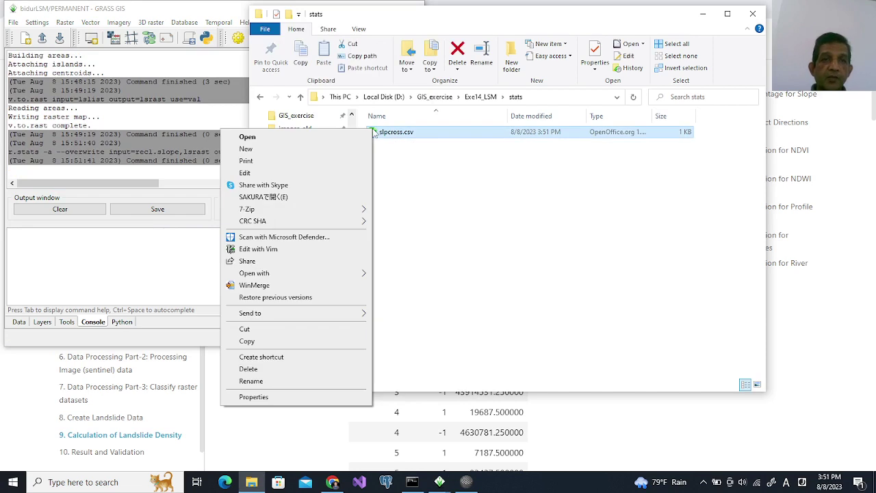
pyautogui.click(423, 159)
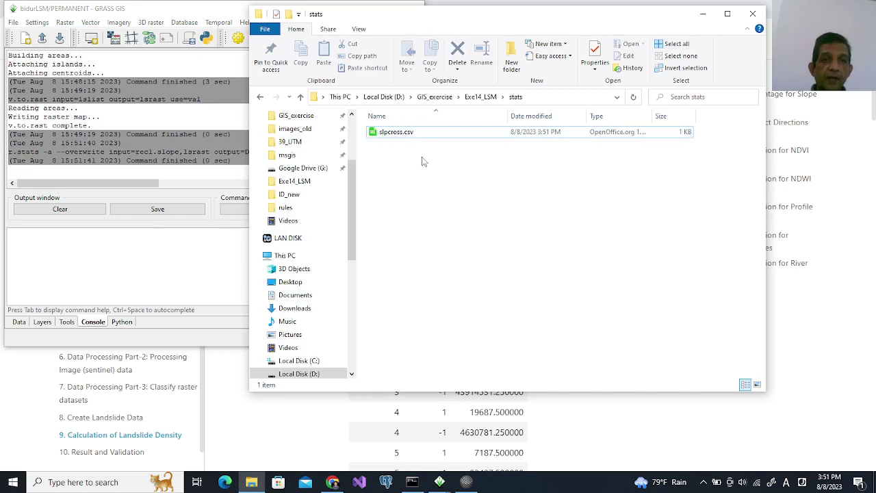
pyautogui.click(466, 482)
pyautogui.click(572, 295)
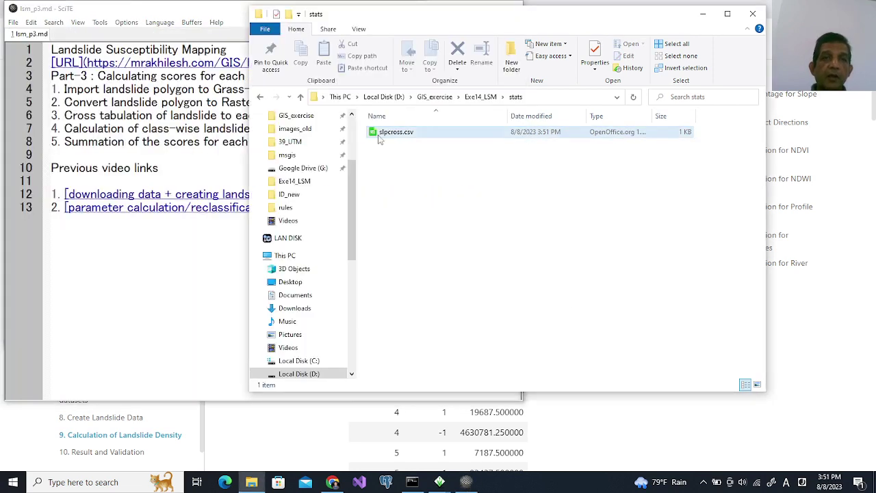
pyautogui.moveTo(380, 135); pyautogui.dragTo(176, 174)
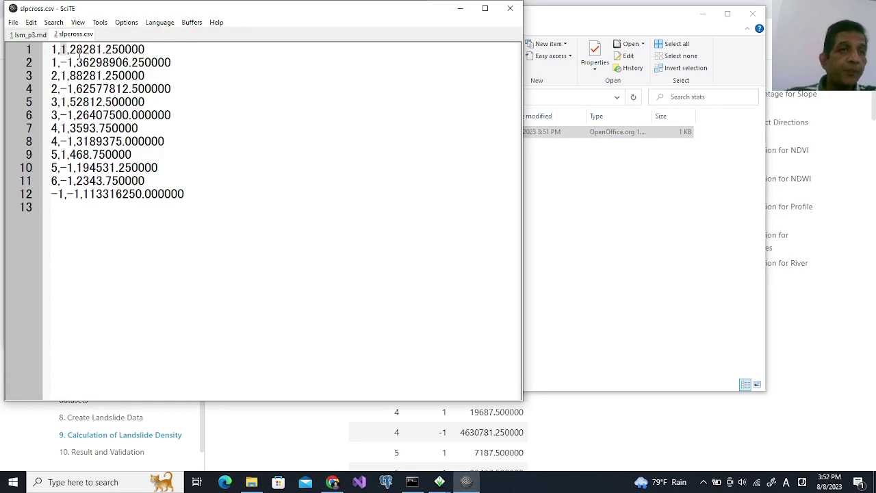
pyautogui.moveTo(69, 50); pyautogui.dragTo(150, 48)
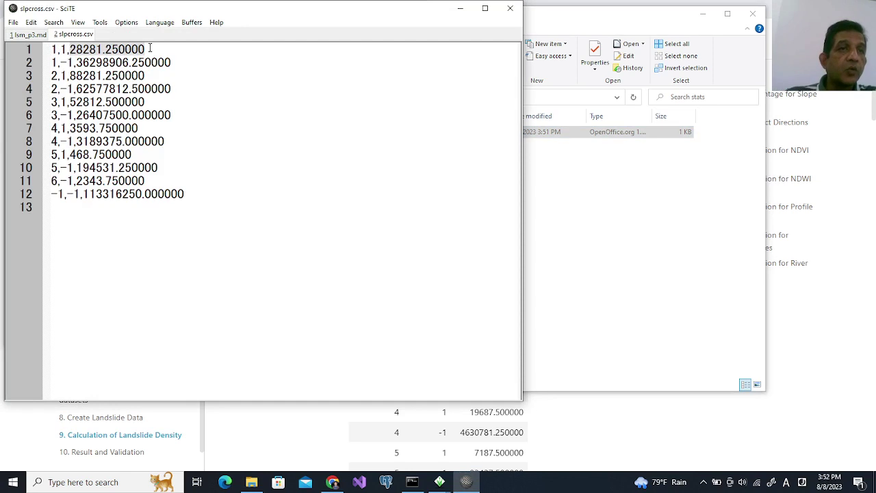
pyautogui.click(55, 62)
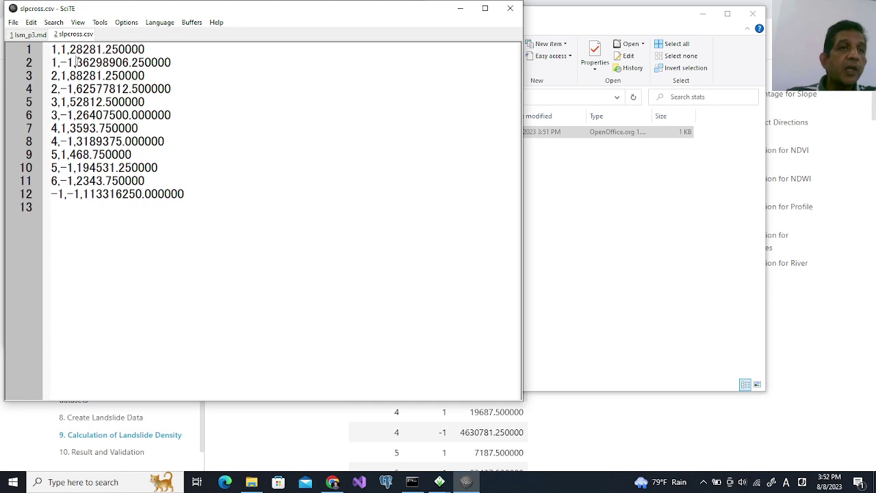
pyautogui.moveTo(76, 63); pyautogui.dragTo(174, 62)
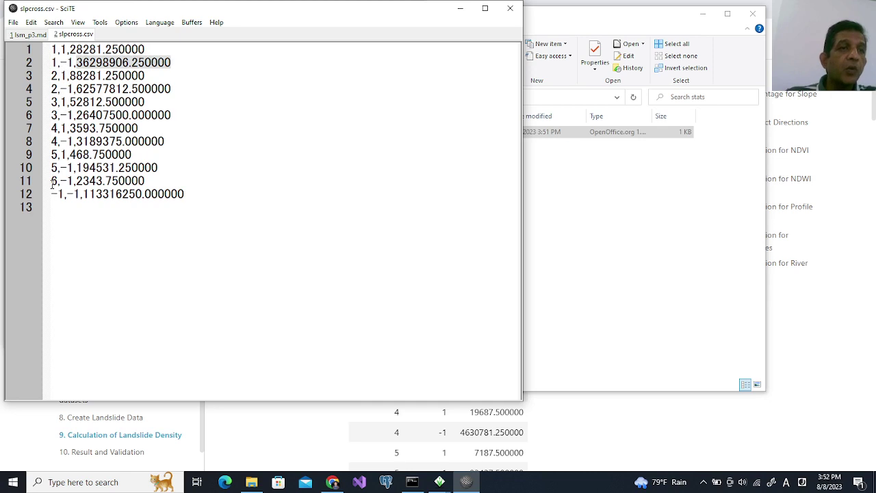
pyautogui.moveTo(144, 180); pyautogui.dragTo(51, 49)
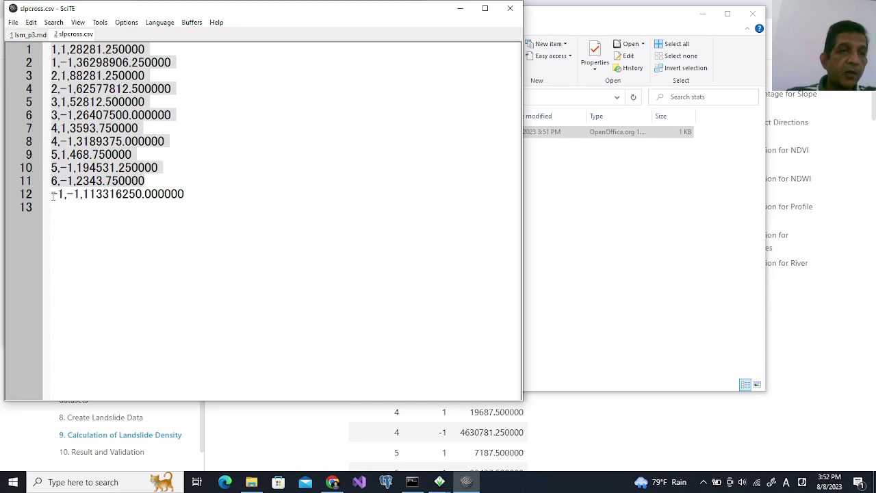
pyautogui.moveTo(51, 195); pyautogui.dragTo(190, 194)
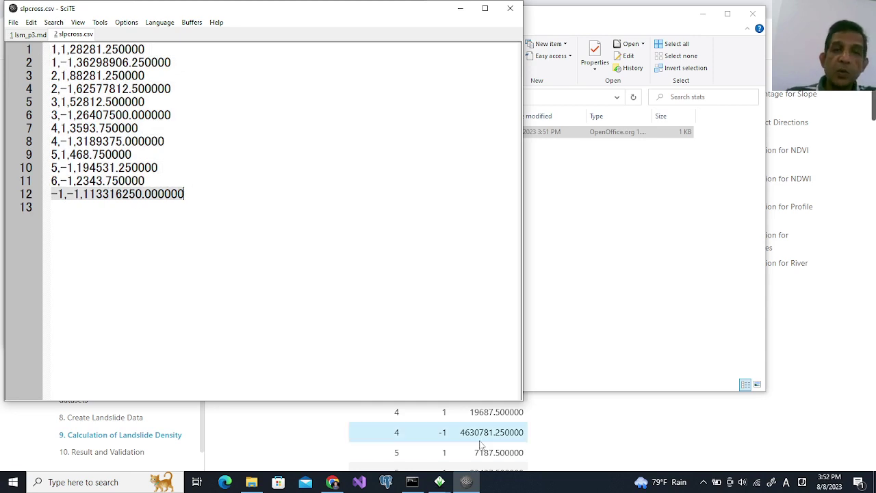
pyautogui.click(438, 482)
pyautogui.click(485, 424)
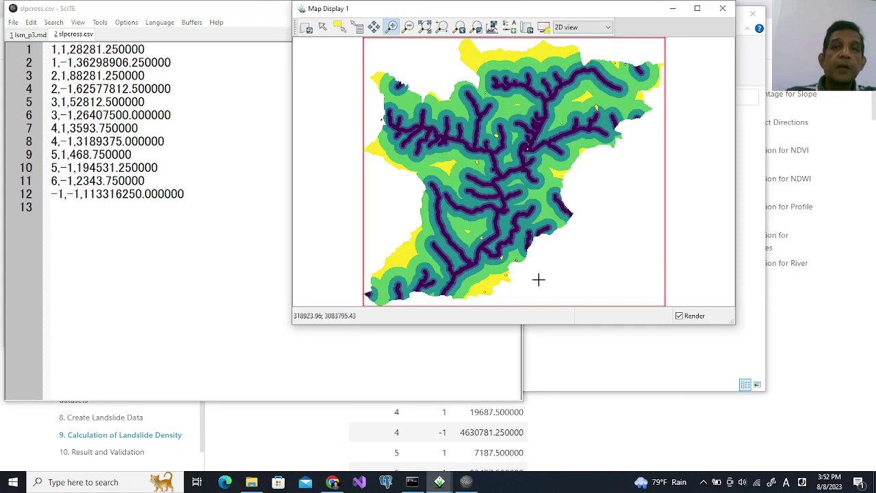
pyautogui.click(75, 211)
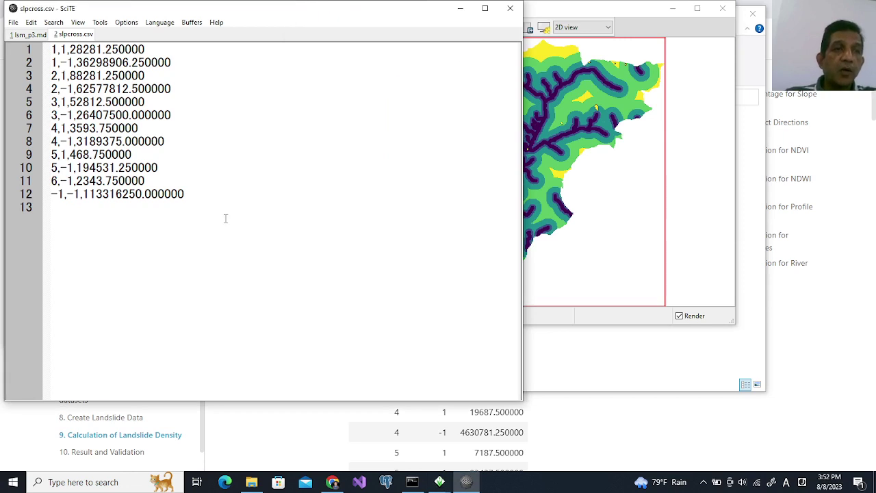
# Scroll the tutorial's section 9.1 to the slope table, Python area code and its printed output.
pyautogui.click(812, 347)
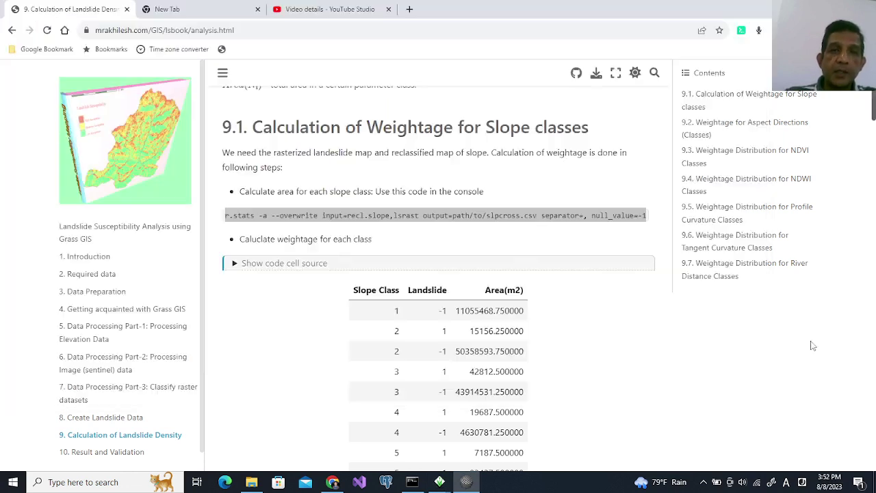
pyautogui.scroll(-5, 490, 244)
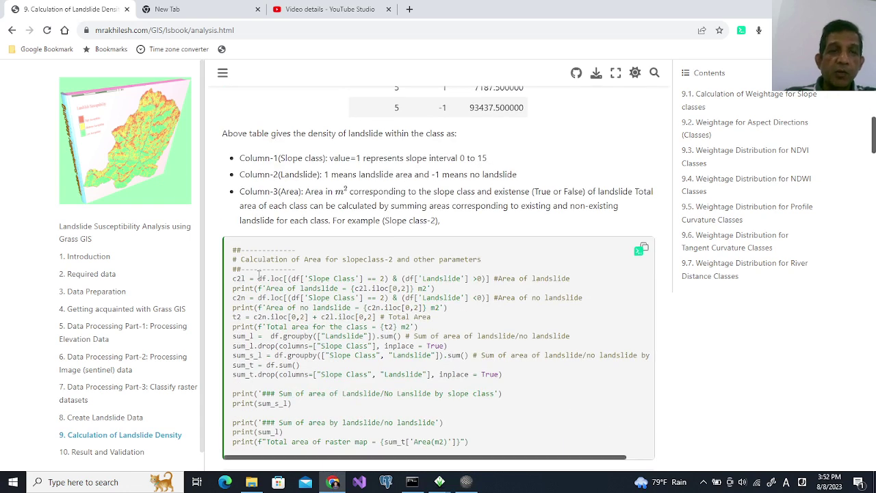
pyautogui.scroll(-4, 289, 286)
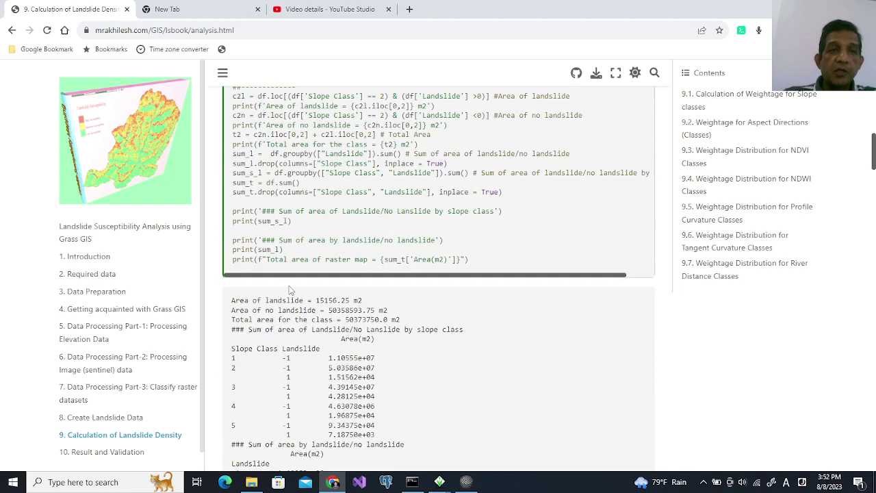
pyautogui.scroll(11, 289, 285)
pyautogui.scroll(2, 289, 286)
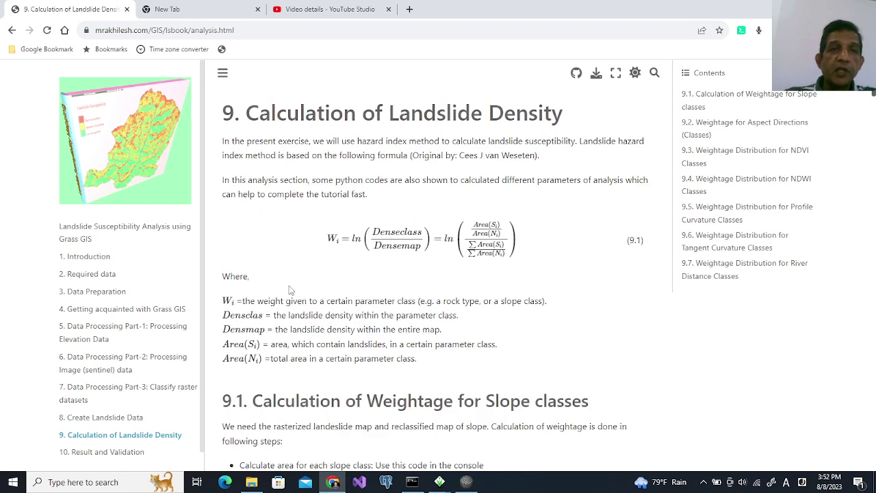
pyautogui.scroll(-6, 305, 258)
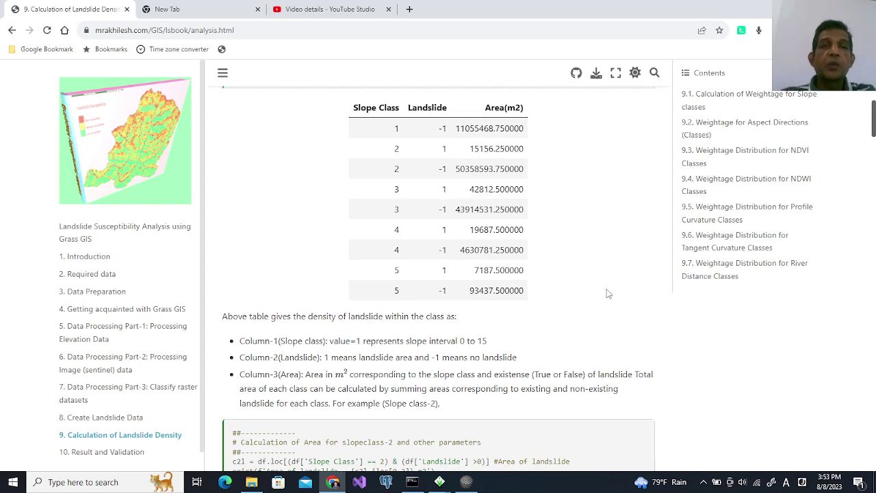
pyautogui.scroll(-3, 436, 351)
pyautogui.scroll(-2, 436, 352)
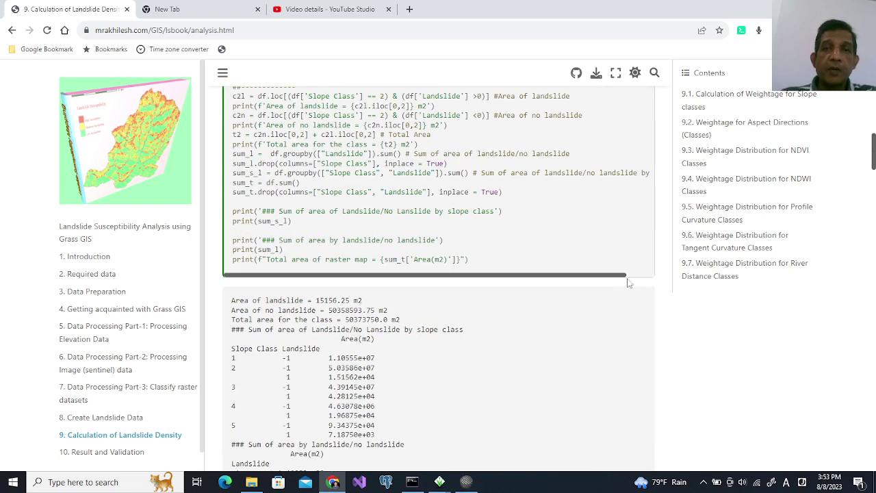
pyautogui.moveTo(626, 275); pyautogui.dragTo(601, 277)
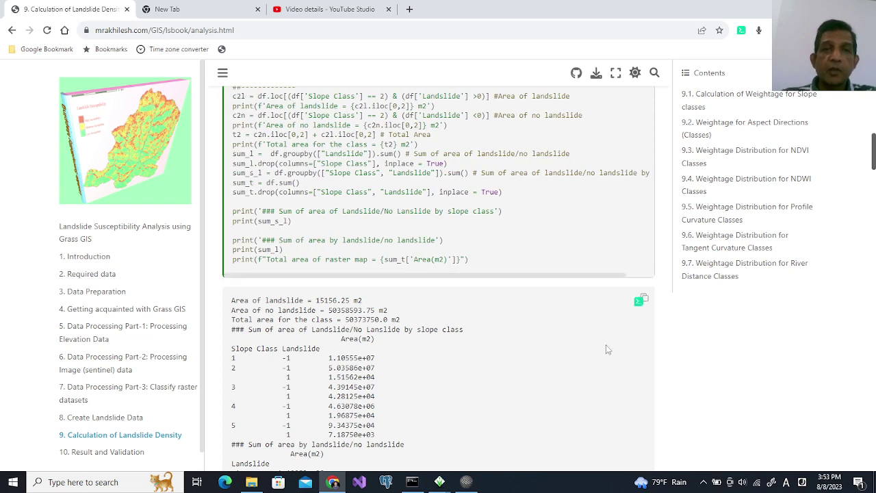
pyautogui.moveTo(440, 485)
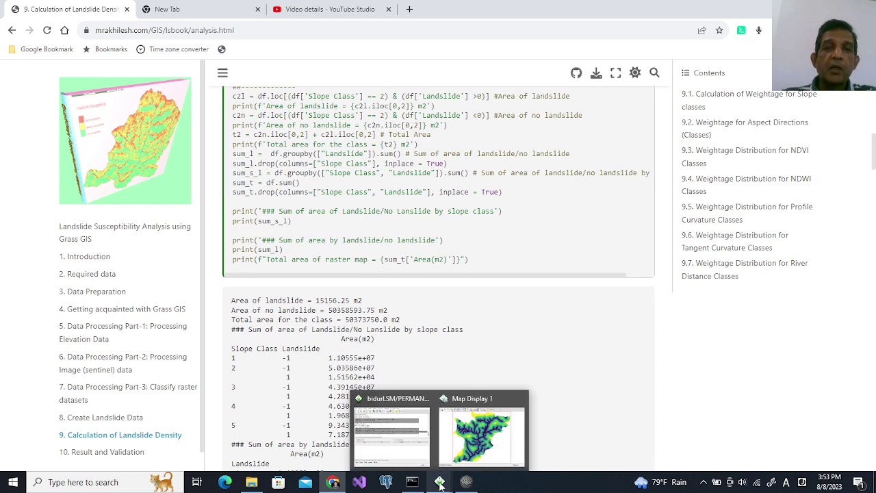
pyautogui.click(410, 456)
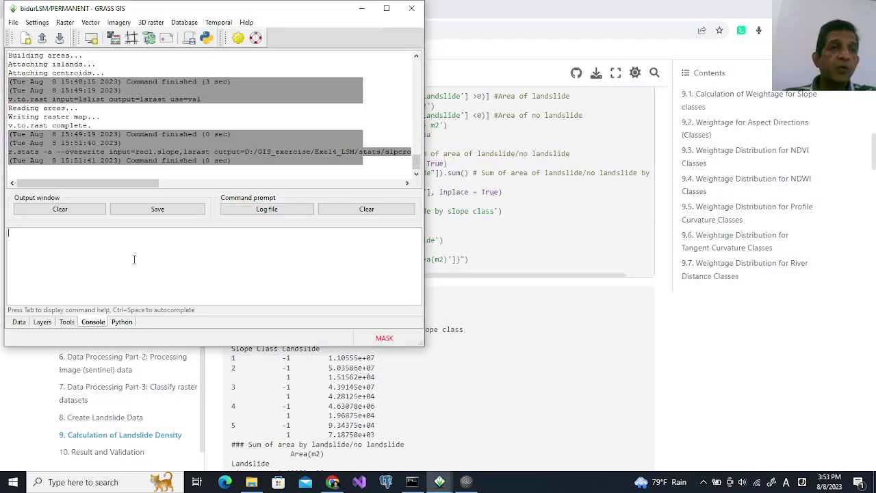
# Rerun r.stats with input recl.aspect and output file aspectcross.csv.
pyautogui.press('Up')
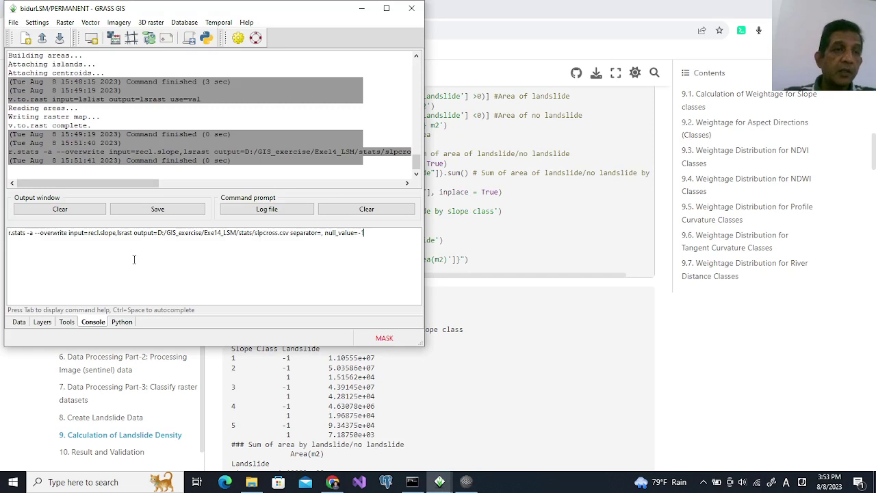
pyautogui.doubleClick(110, 233)
pyautogui.write('aspect')
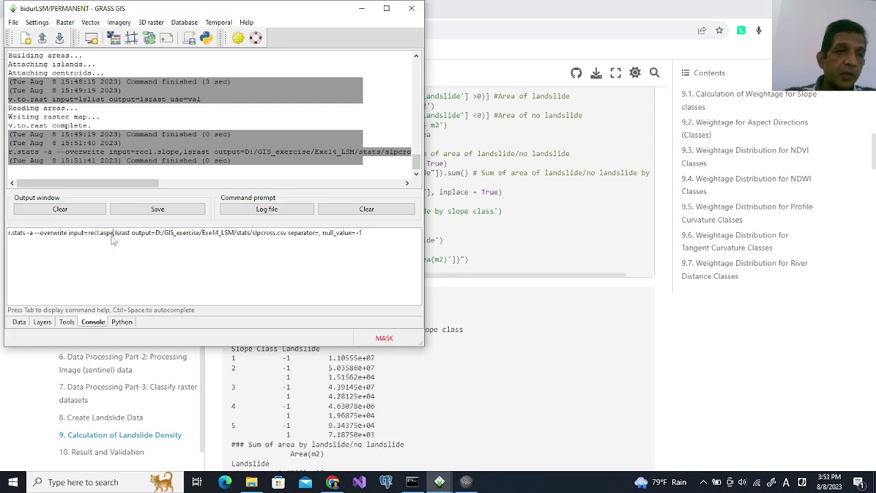
pyautogui.click(266, 233)
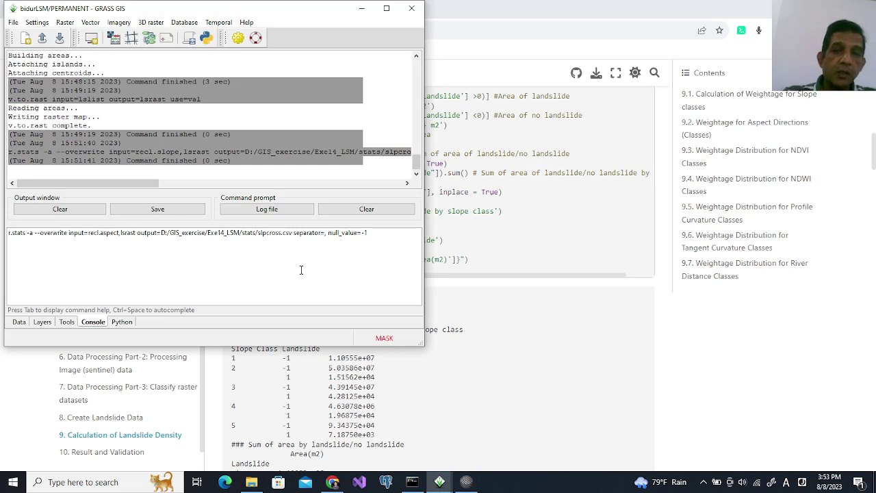
pyautogui.press('BackSpace')
pyautogui.press('BackSpace')
pyautogui.press('BackSpace')
pyautogui.write('asp')
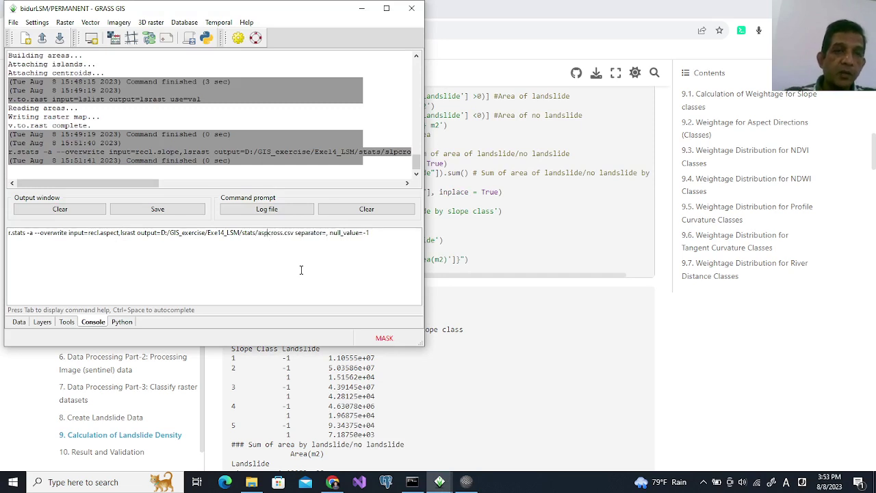
pyautogui.write('ect')
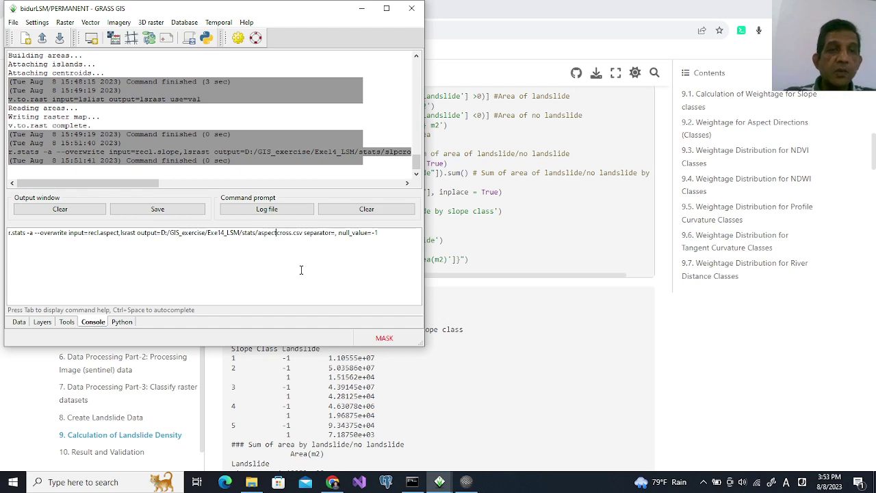
pyautogui.press('Return')
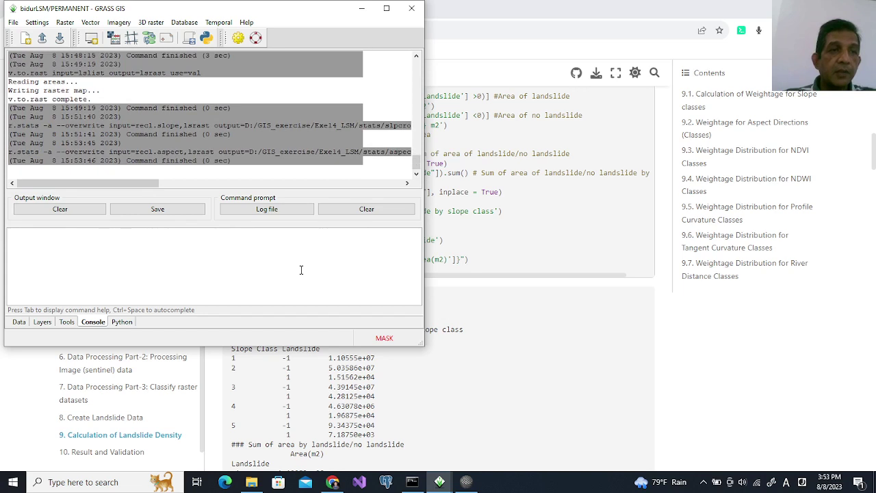
# Rerun r.stats with input recl.ndvi and output file ndvicross.csv.
pyautogui.press('Up')
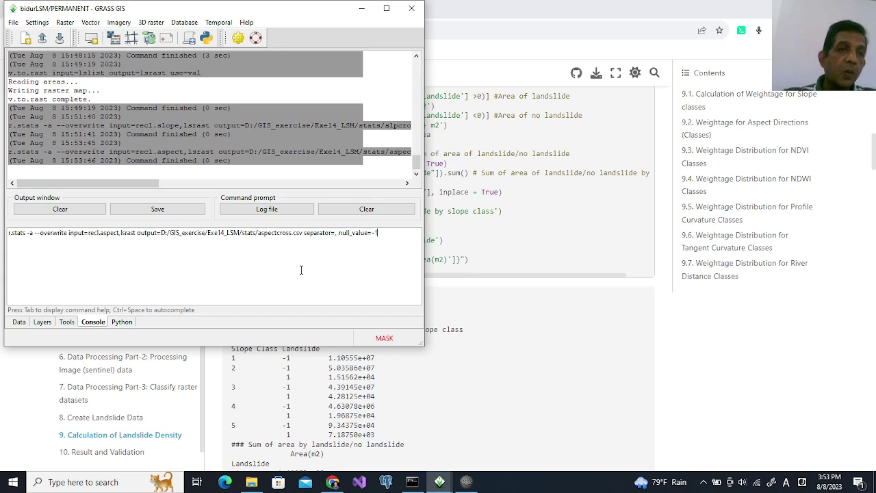
pyautogui.doubleClick(109, 232)
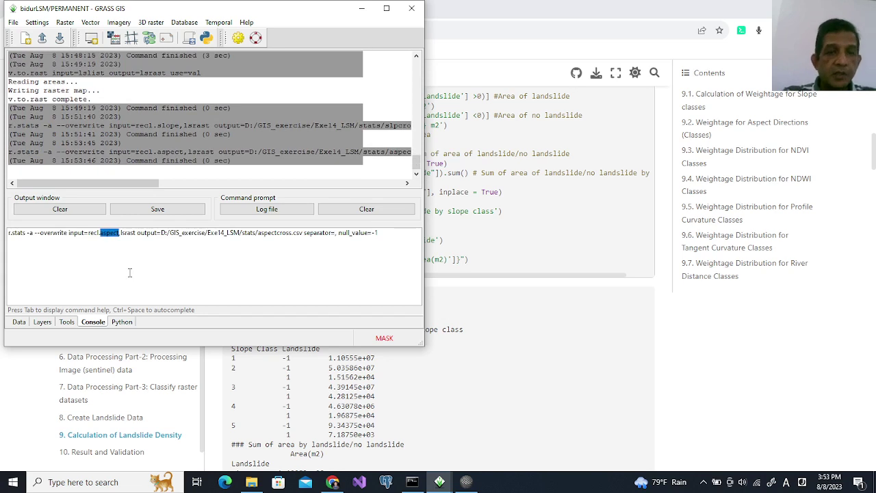
pyautogui.write('ndvi')
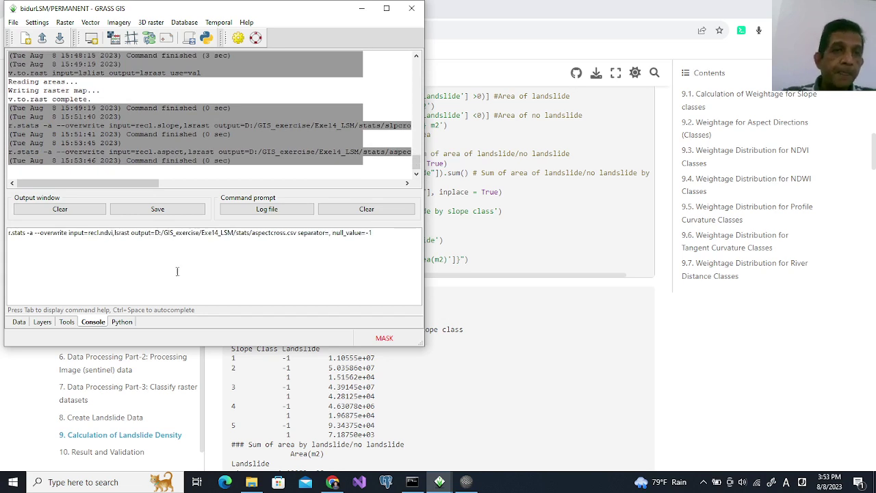
pyautogui.moveTo(272, 233); pyautogui.dragTo(251, 234)
pyautogui.write('ndvi')
pyautogui.press('Return')
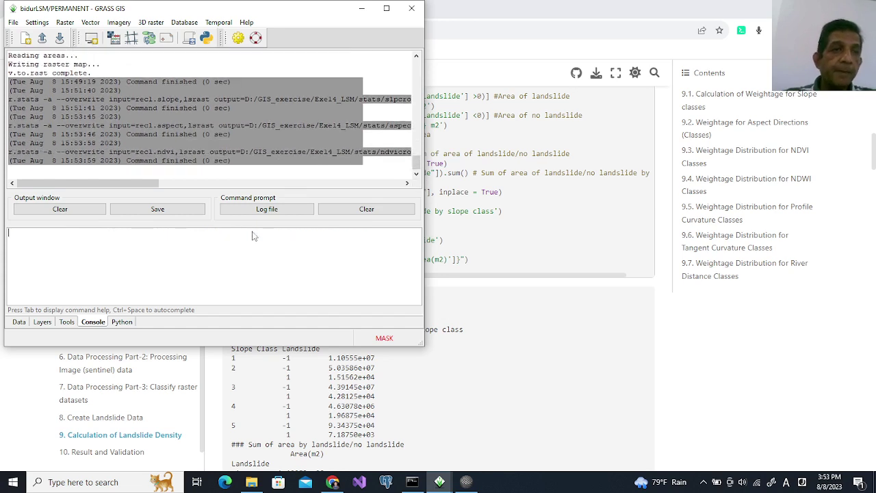